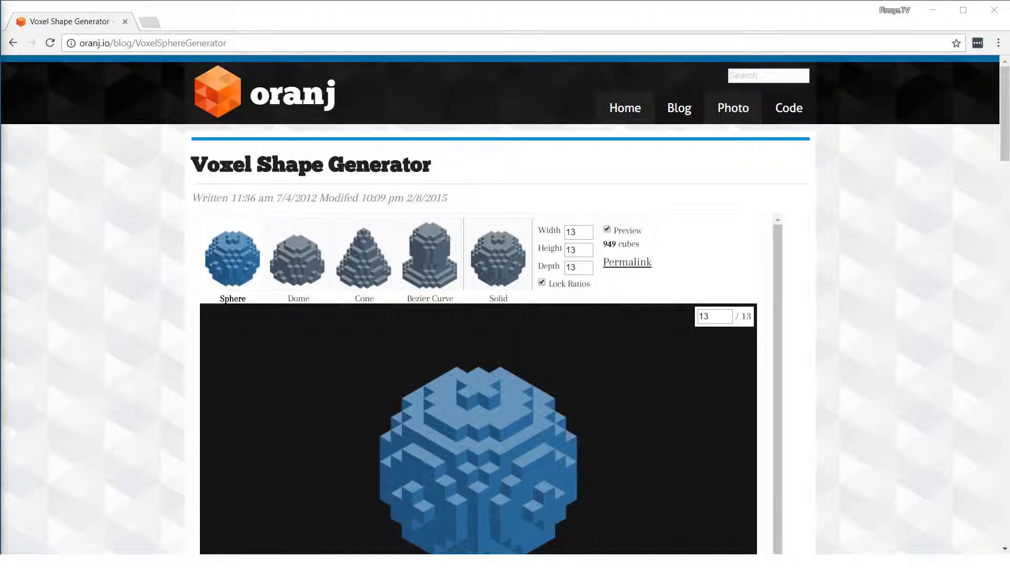
{"action": "left_click", "coordinate": [215, 278]}
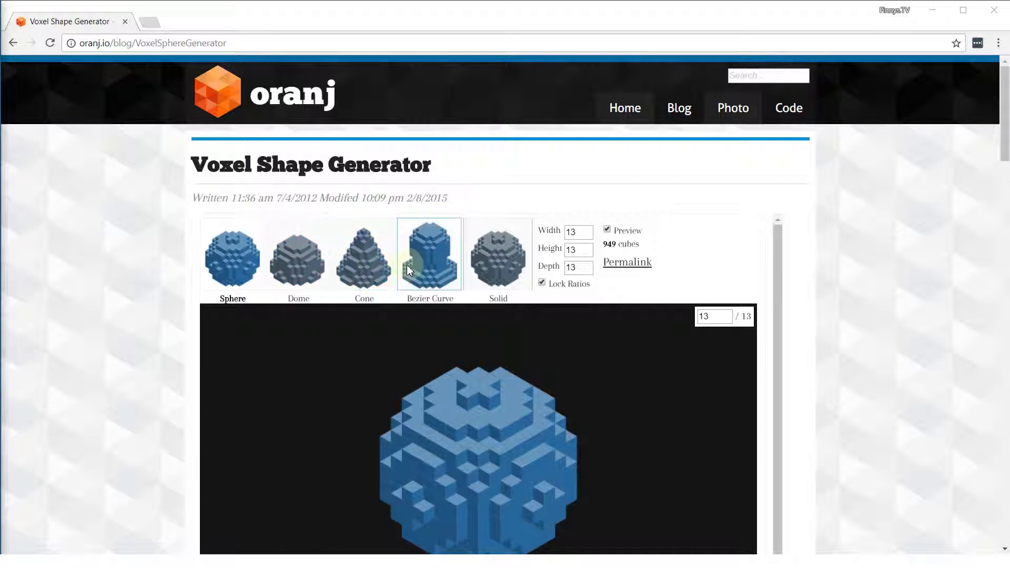
- Switch to the Bezier Curve shape (13×13×13, 901 cubes) and leave Lock Ratios unchecked
{"action": "left_click", "coordinate": [439, 268]}
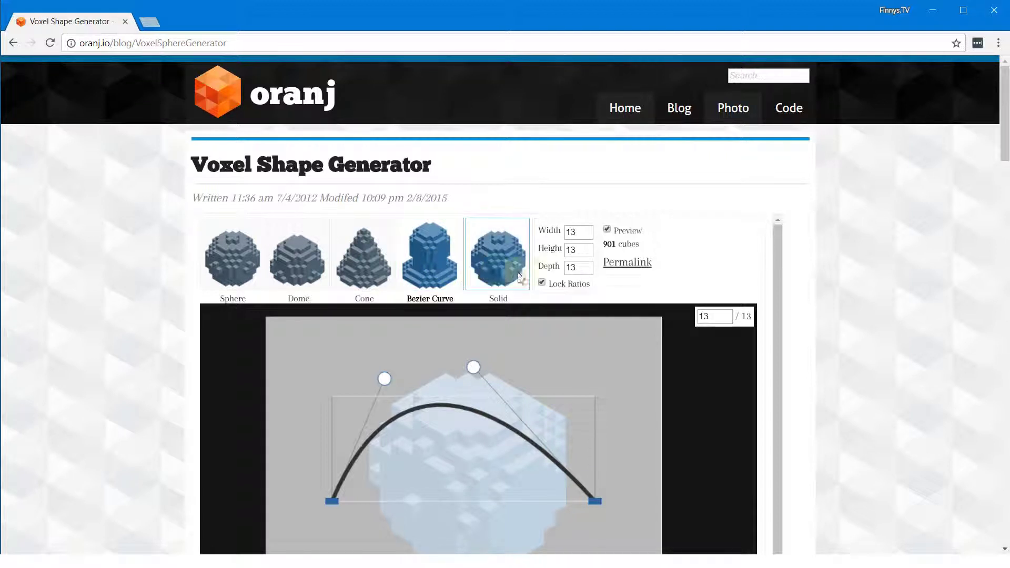
{"action": "left_click", "coordinate": [542, 283]}
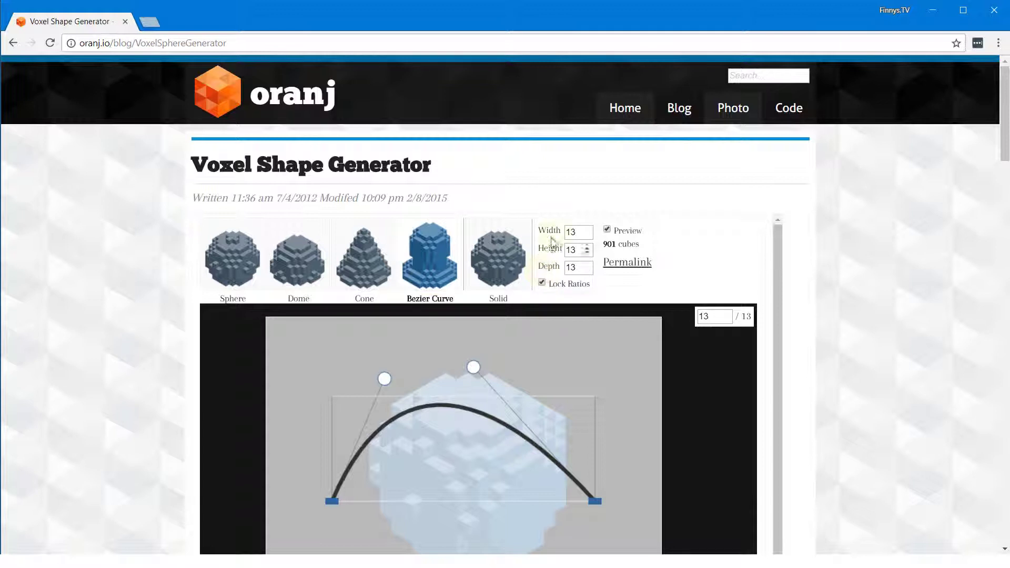
{"action": "left_click", "coordinate": [543, 285]}
{"action": "left_click", "coordinate": [542, 284]}
- Set the Bezier shape to width 32, depth 40 and height 66, giving 32756 cubes
{"action": "left_click", "coordinate": [578, 234]}
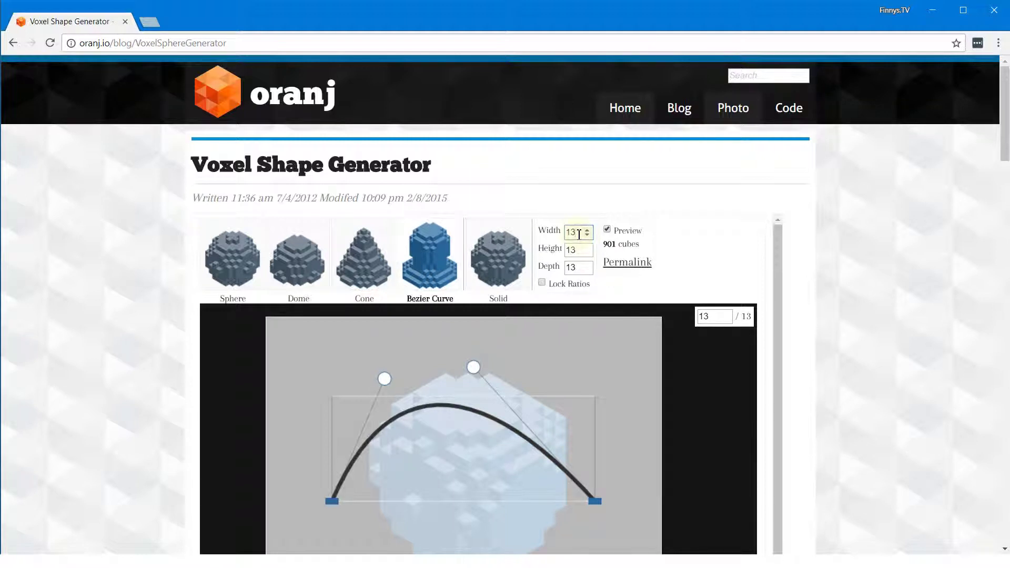
{"action": "double_click", "coordinate": [578, 234]}
{"action": "type", "text": "32"}
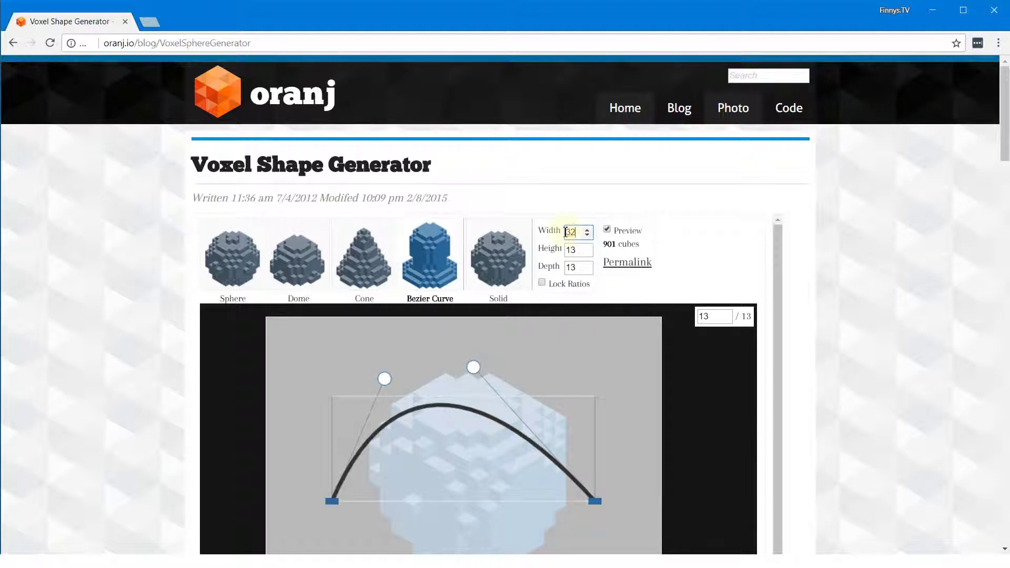
{"action": "left_click", "coordinate": [572, 267]}
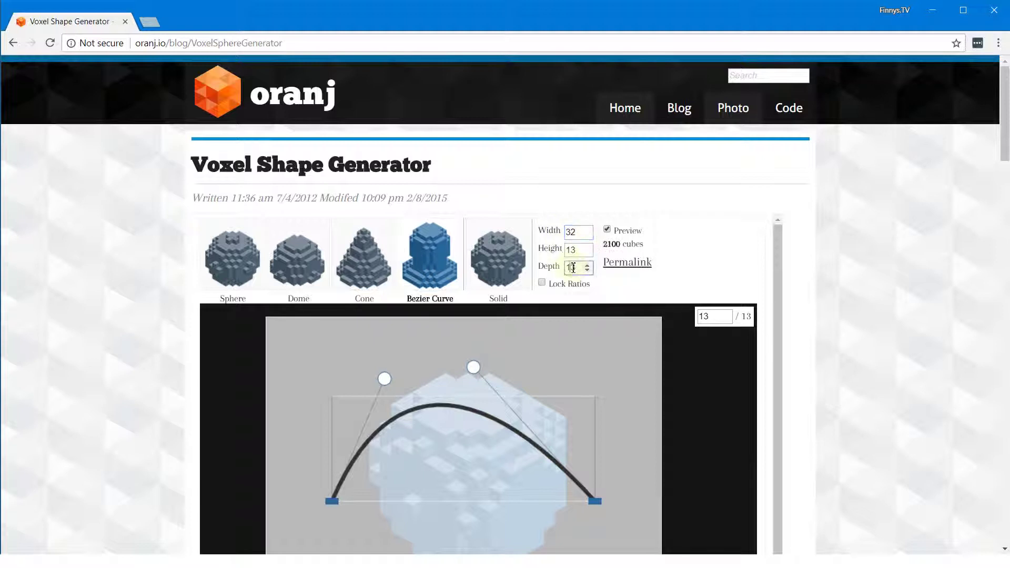
{"action": "double_click", "coordinate": [573, 267]}
{"action": "type", "text": "40"}
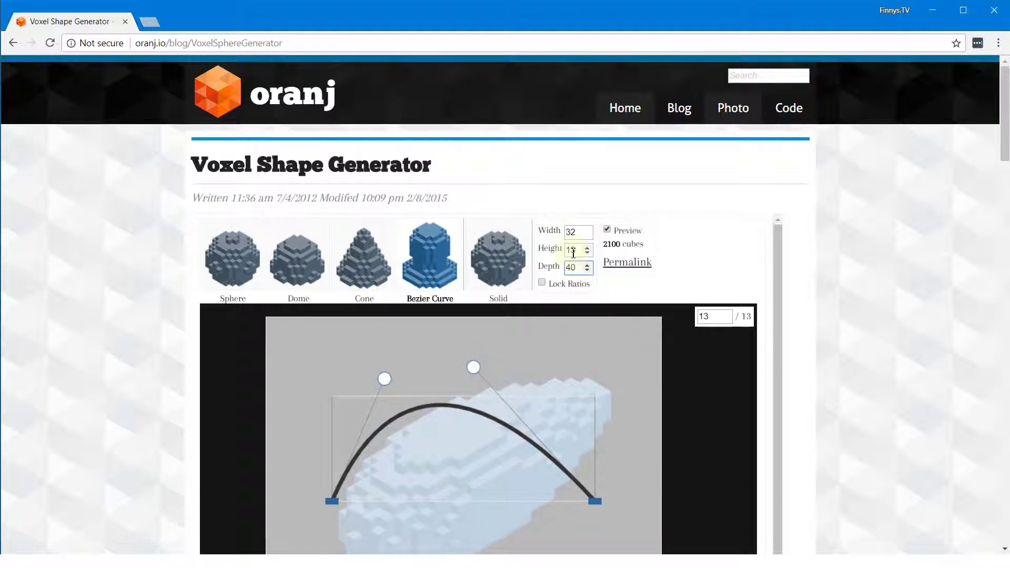
{"action": "double_click", "coordinate": [572, 251]}
{"action": "type", "text": "22"}
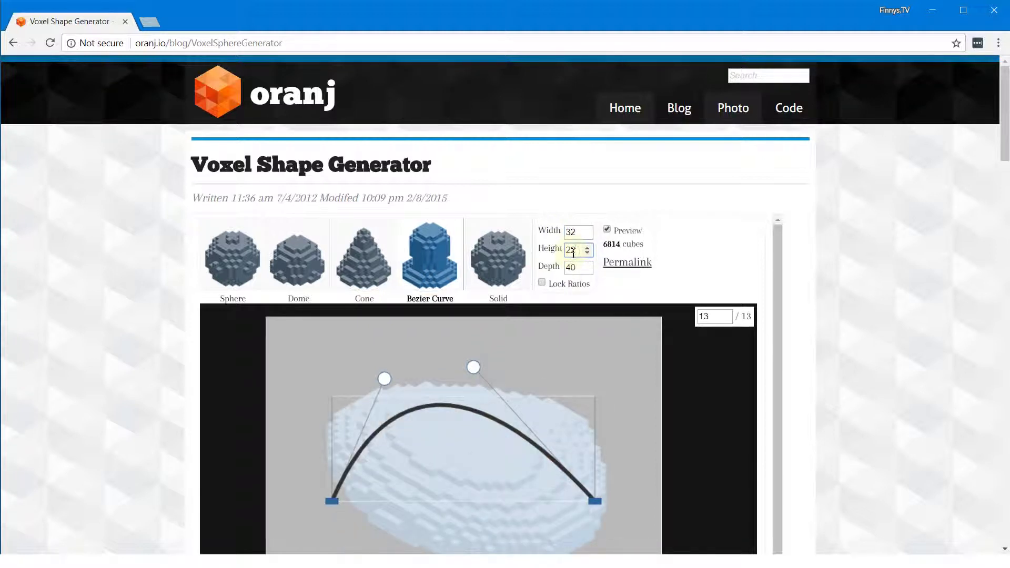
{"action": "double_click", "coordinate": [572, 251]}
{"action": "type", "text": "66"}
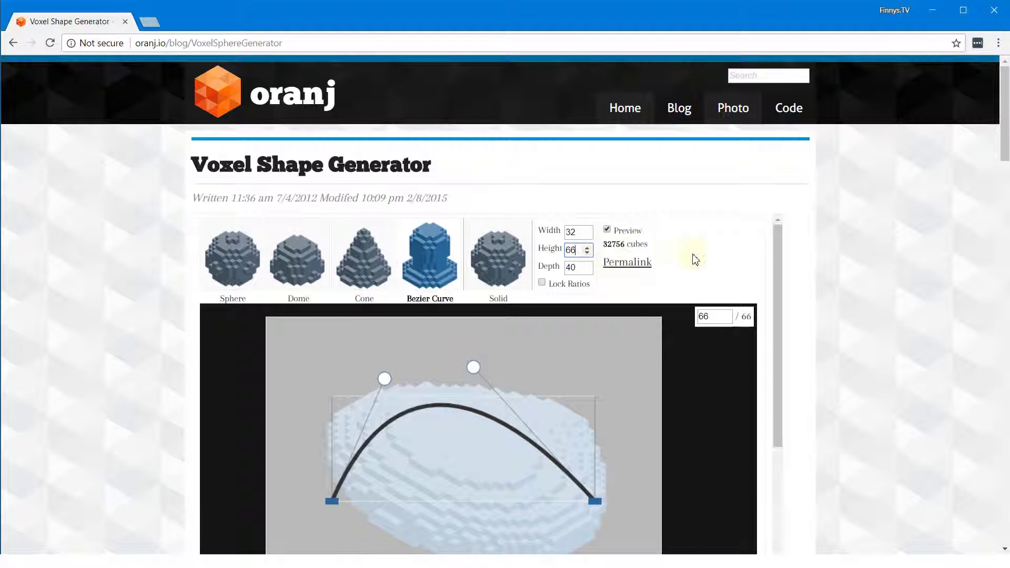
- Rotate the preview around the Y axis and drag both Bezier handles into a lopsided arch
{"action": "left_click", "coordinate": [734, 256]}
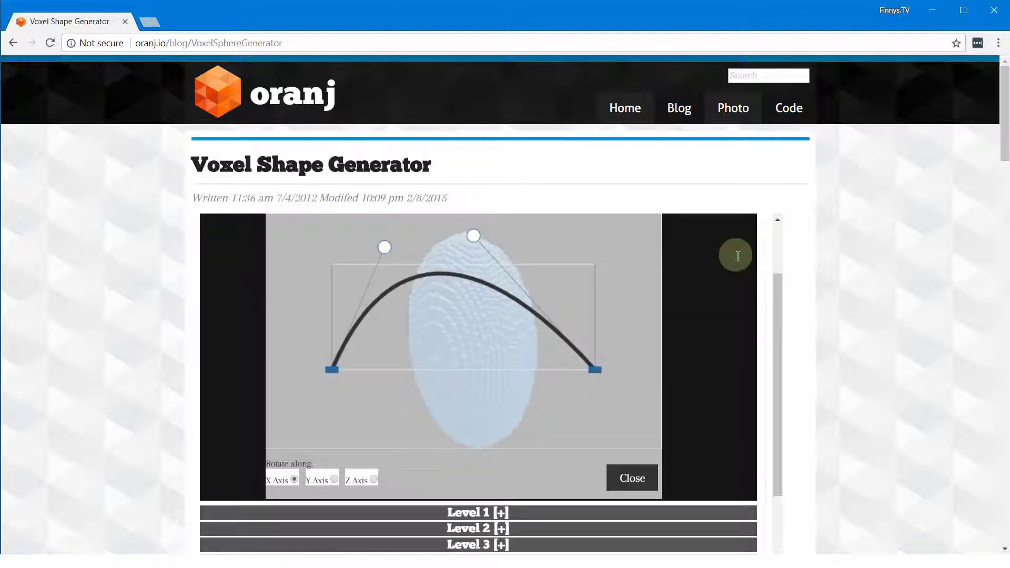
{"action": "left_click", "coordinate": [334, 478]}
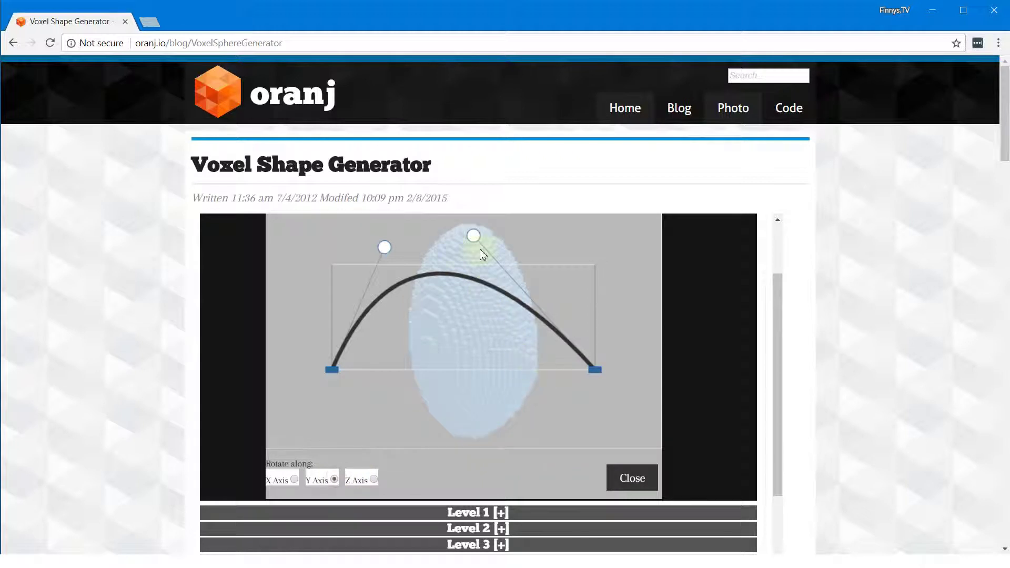
{"action": "left_click_drag", "start_coordinate": [475, 236], "coordinate": [585, 256]}
{"action": "left_click_drag", "start_coordinate": [385, 247], "coordinate": [438, 249]}
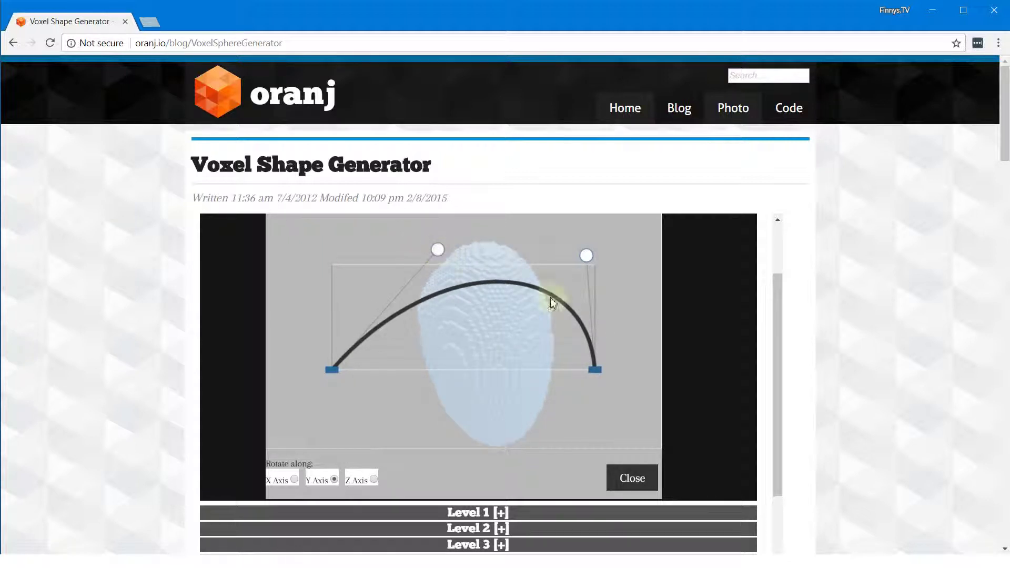
- Expand the voxel grids for Levels 4, 5 and 6
{"action": "scroll", "coordinate": [678, 353], "scroll_direction": "down", "scroll_amount": 5}
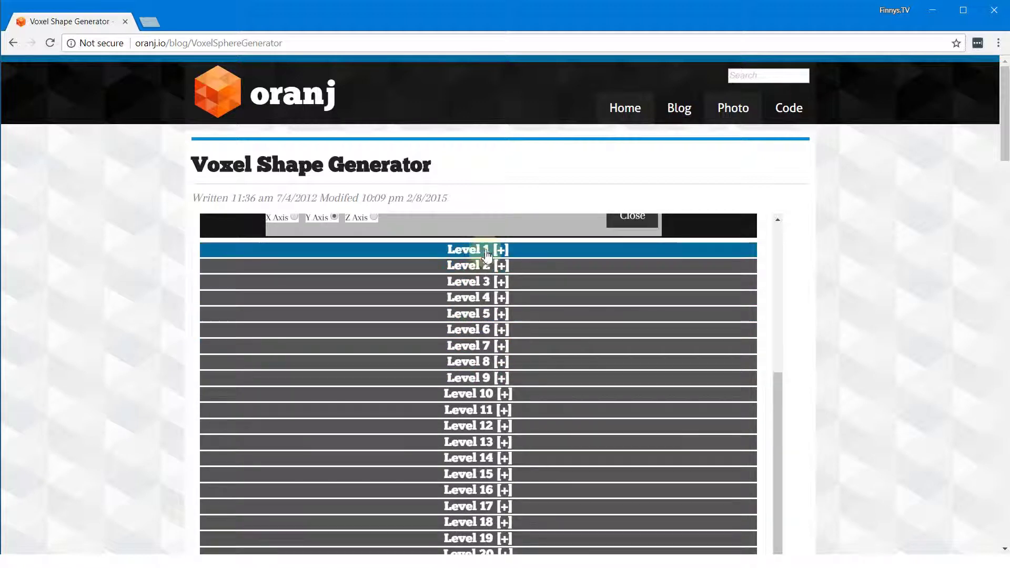
{"action": "left_click", "coordinate": [473, 297]}
{"action": "scroll", "coordinate": [474, 313], "scroll_direction": "down", "scroll_amount": 6}
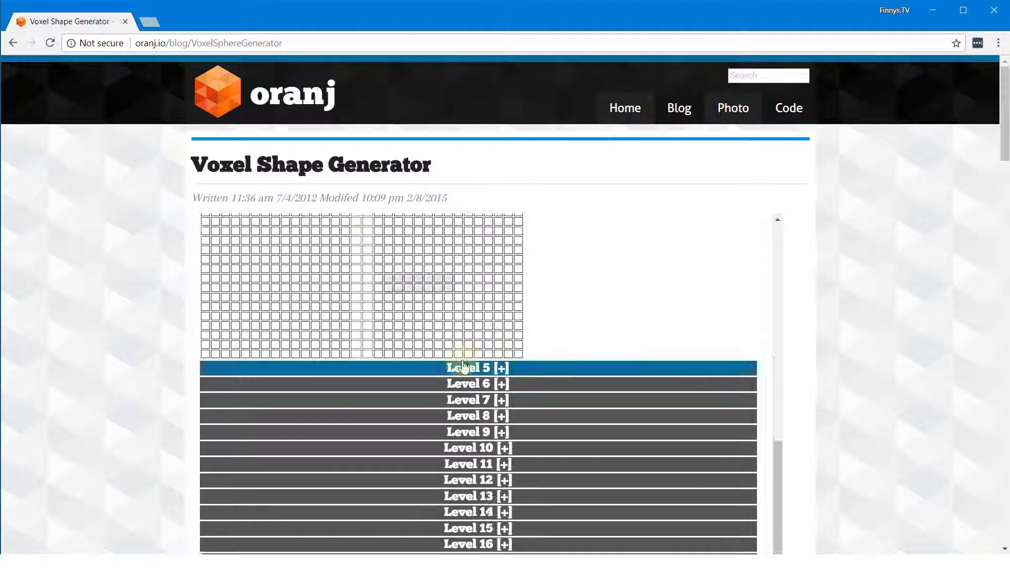
{"action": "left_click", "coordinate": [477, 368]}
{"action": "scroll", "coordinate": [486, 352], "scroll_direction": "down", "scroll_amount": 6}
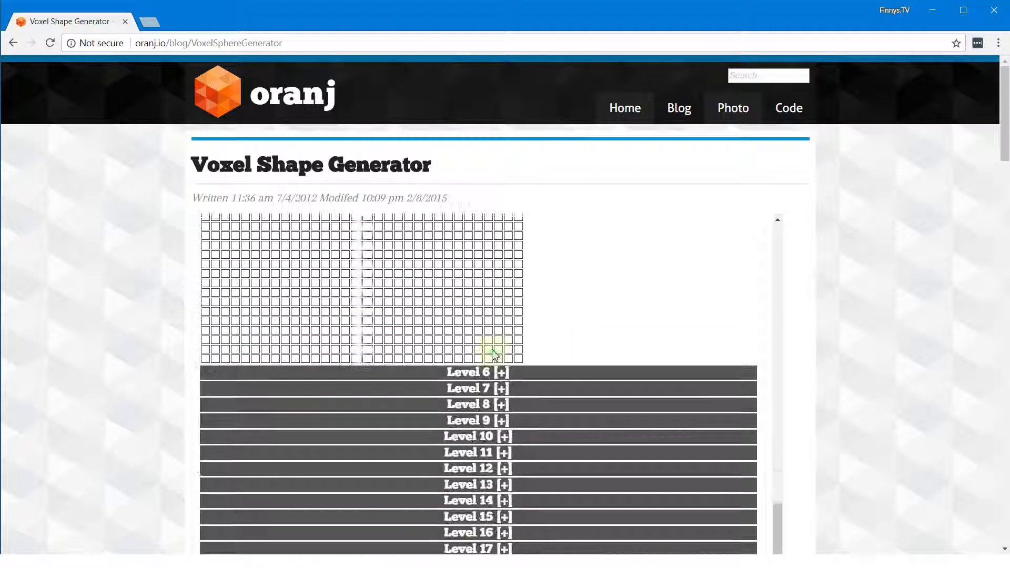
{"action": "left_click", "coordinate": [502, 372]}
- Expand the voxel grids for Levels 22 down through 7
{"action": "scroll", "coordinate": [547, 344], "scroll_direction": "down", "scroll_amount": 4}
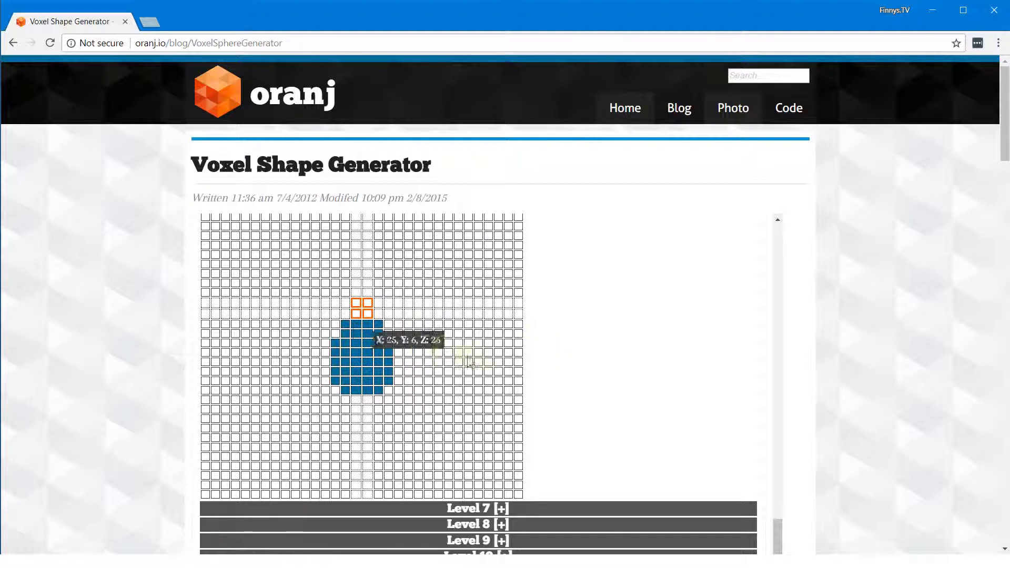
{"action": "scroll", "coordinate": [489, 362], "scroll_direction": "down", "scroll_amount": 1}
{"action": "scroll", "coordinate": [490, 360], "scroll_direction": "down", "scroll_amount": 3}
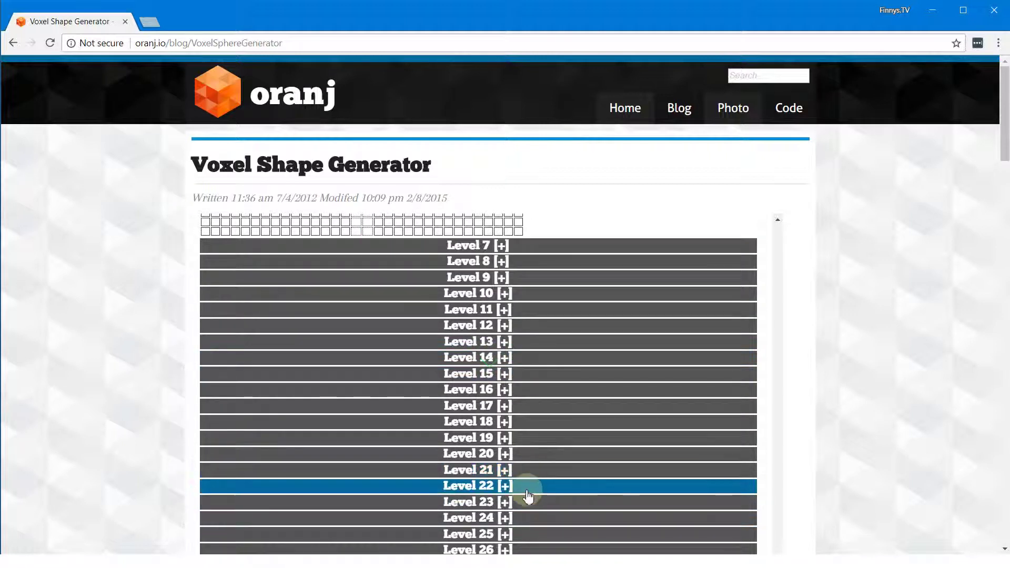
{"action": "left_click", "coordinate": [532, 487]}
{"action": "left_click", "coordinate": [536, 469]}
{"action": "left_click", "coordinate": [547, 453]}
{"action": "left_click", "coordinate": [552, 438]}
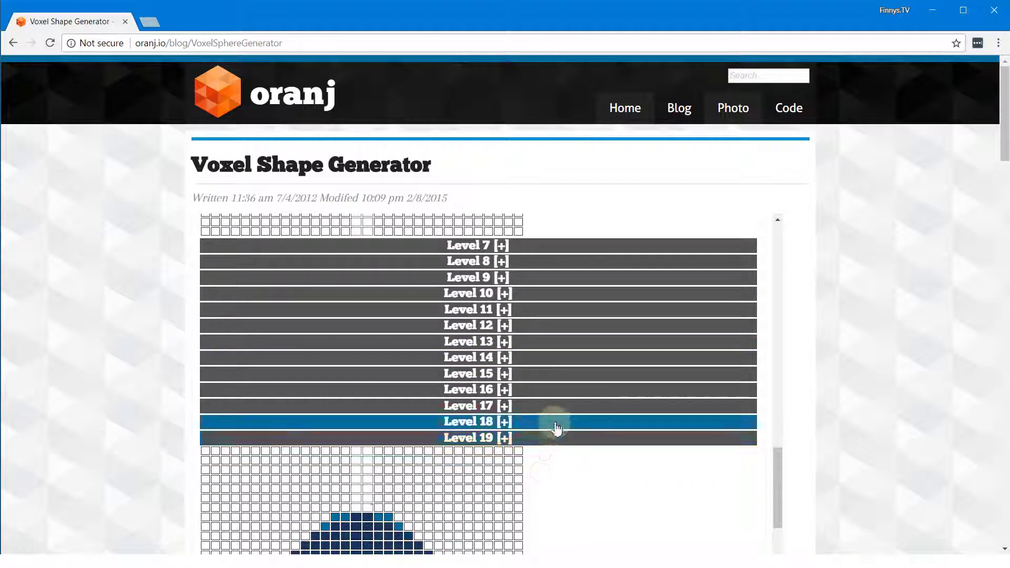
{"action": "left_click", "coordinate": [554, 421]}
{"action": "left_click", "coordinate": [558, 405]}
{"action": "left_click", "coordinate": [561, 389]}
{"action": "left_click", "coordinate": [563, 374]}
{"action": "left_click", "coordinate": [565, 357]}
{"action": "left_click", "coordinate": [568, 341]}
{"action": "left_click", "coordinate": [573, 325]}
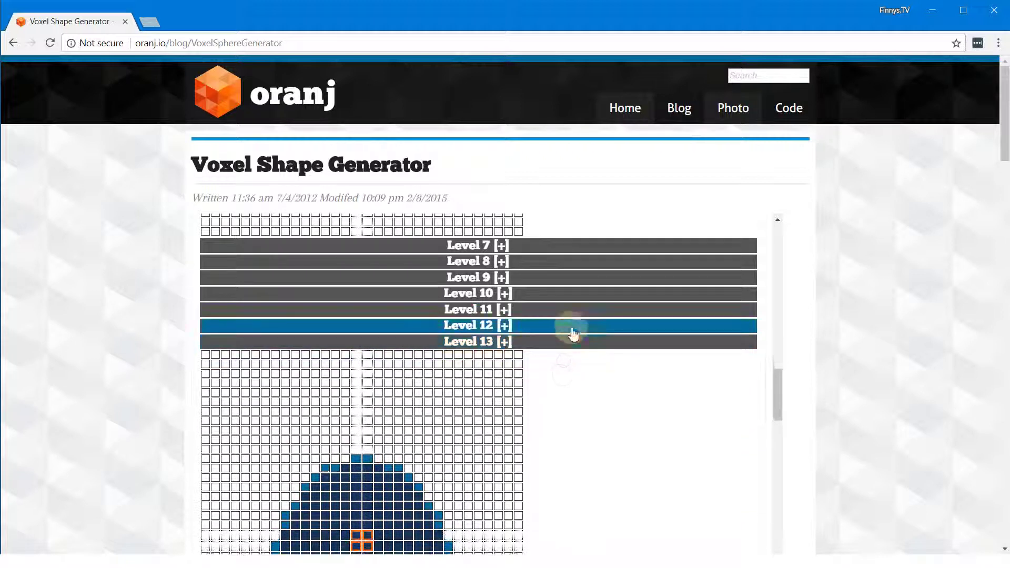
{"action": "left_click", "coordinate": [577, 309]}
{"action": "left_click", "coordinate": [579, 293]}
{"action": "left_click", "coordinate": [581, 277]}
{"action": "left_click", "coordinate": [583, 261]}
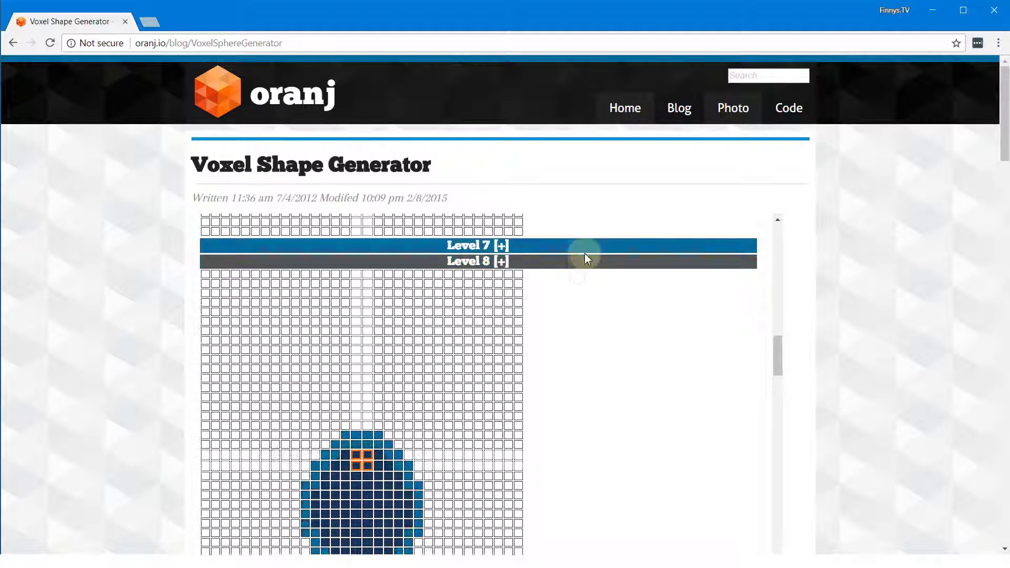
{"action": "left_click", "coordinate": [585, 245]}
- Expand the Level 23, 24 and 25 grids further down the list
{"action": "scroll", "coordinate": [570, 381], "scroll_direction": "down", "scroll_amount": 20}
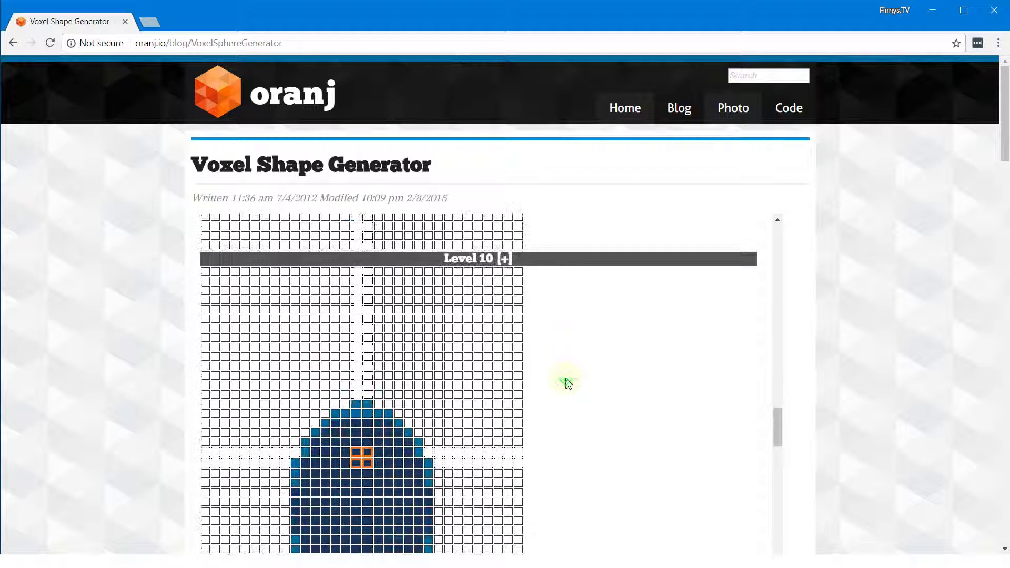
{"action": "scroll", "coordinate": [567, 382], "scroll_direction": "down", "scroll_amount": 20}
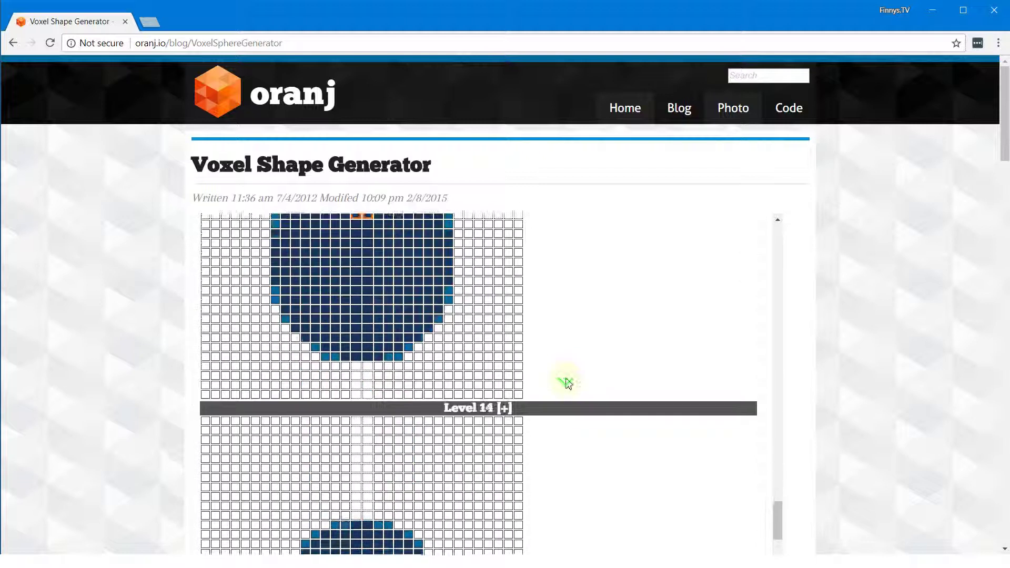
{"action": "scroll", "coordinate": [566, 383], "scroll_direction": "down", "scroll_amount": 10}
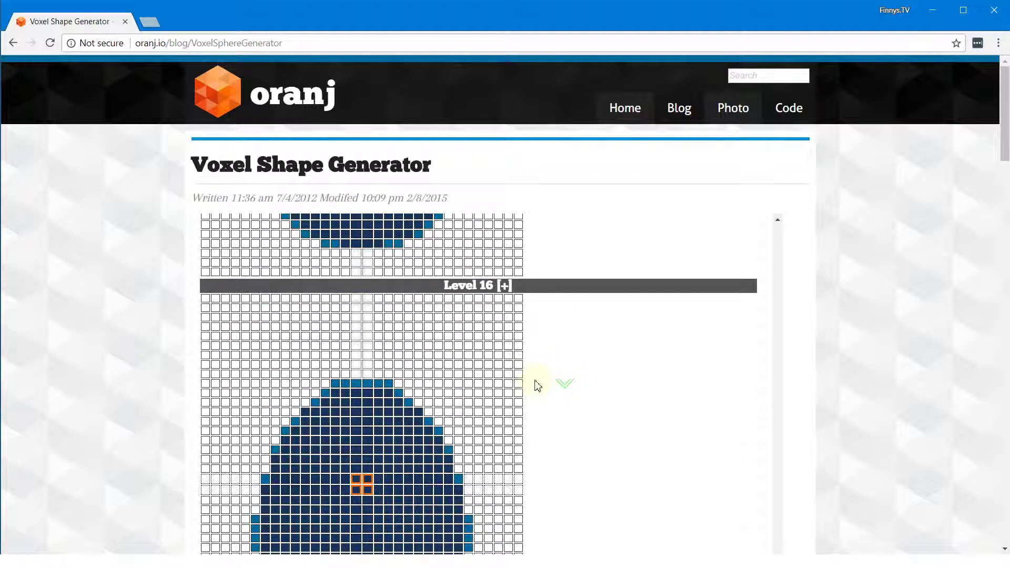
{"action": "scroll", "coordinate": [536, 386], "scroll_direction": "down", "scroll_amount": 10}
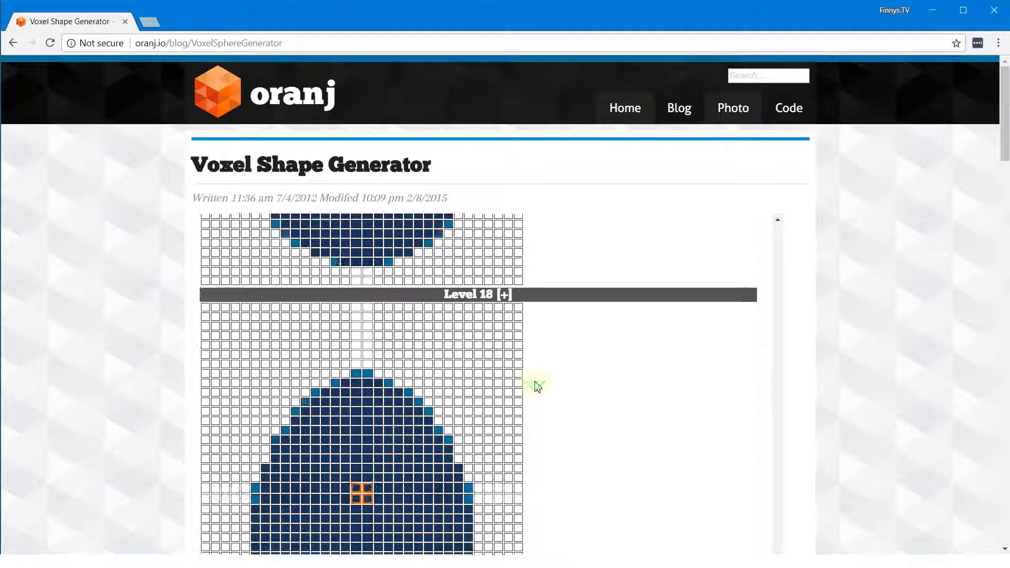
{"action": "scroll", "coordinate": [537, 386], "scroll_direction": "down", "scroll_amount": 15}
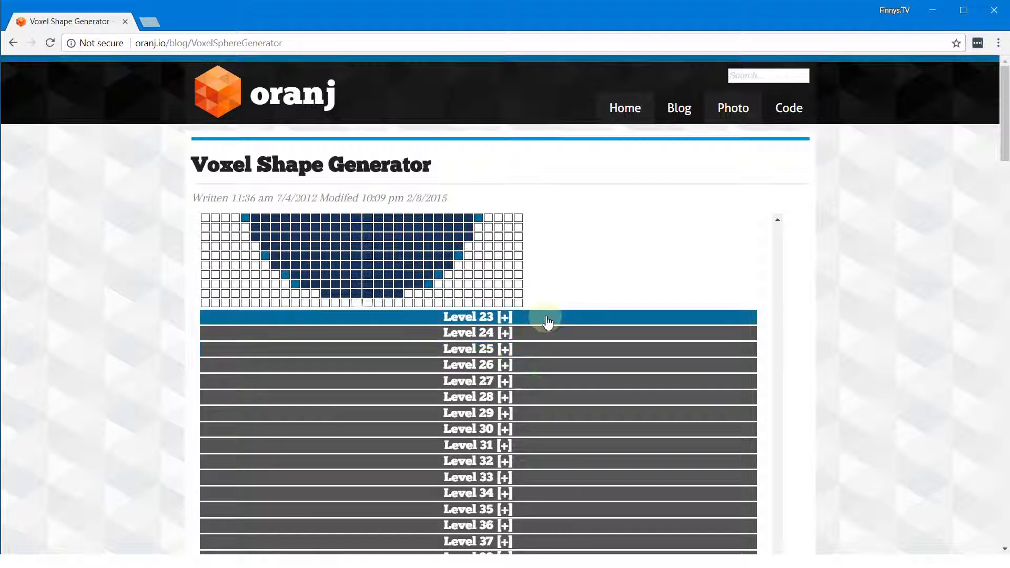
{"action": "left_click", "coordinate": [547, 318]}
{"action": "scroll", "coordinate": [549, 368], "scroll_direction": "down", "scroll_amount": 6}
{"action": "left_click", "coordinate": [548, 388]}
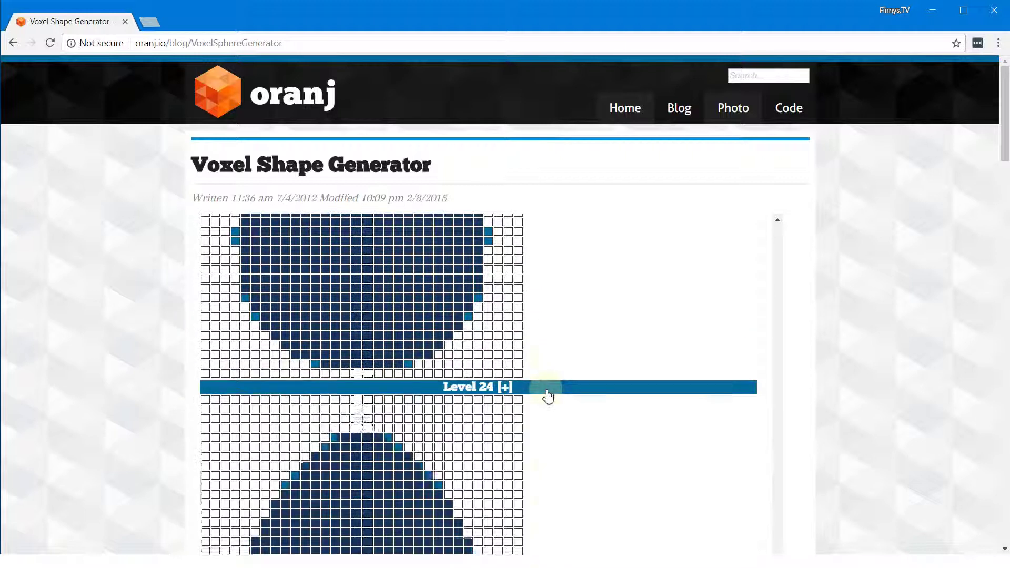
{"action": "scroll", "coordinate": [548, 394], "scroll_direction": "down", "scroll_amount": 6}
{"action": "left_click", "coordinate": [548, 392]}
- Open the Level 34 and Level 35 voxel grids
{"action": "scroll", "coordinate": [548, 399], "scroll_direction": "down", "scroll_amount": 6}
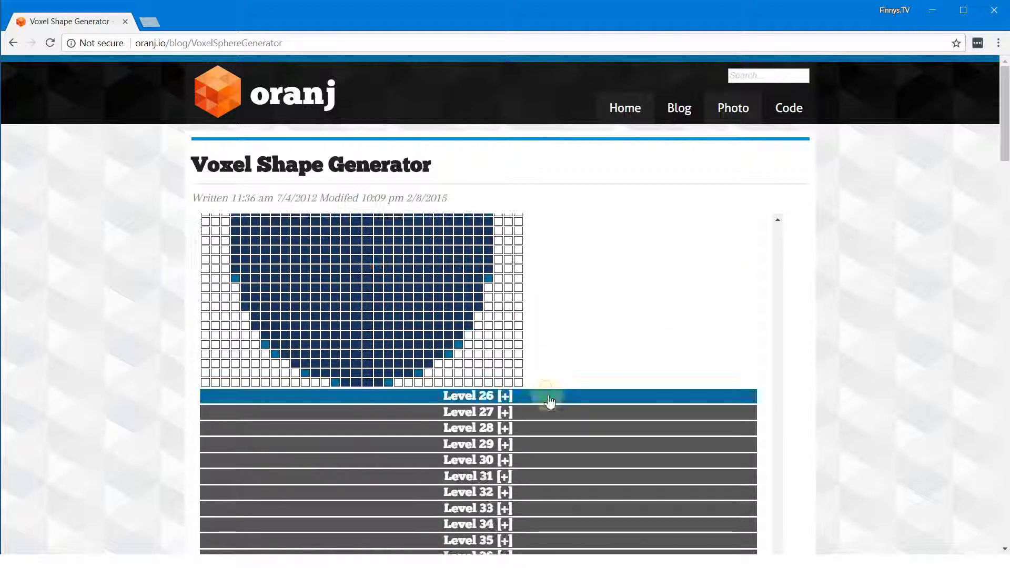
{"action": "left_click", "coordinate": [533, 522]}
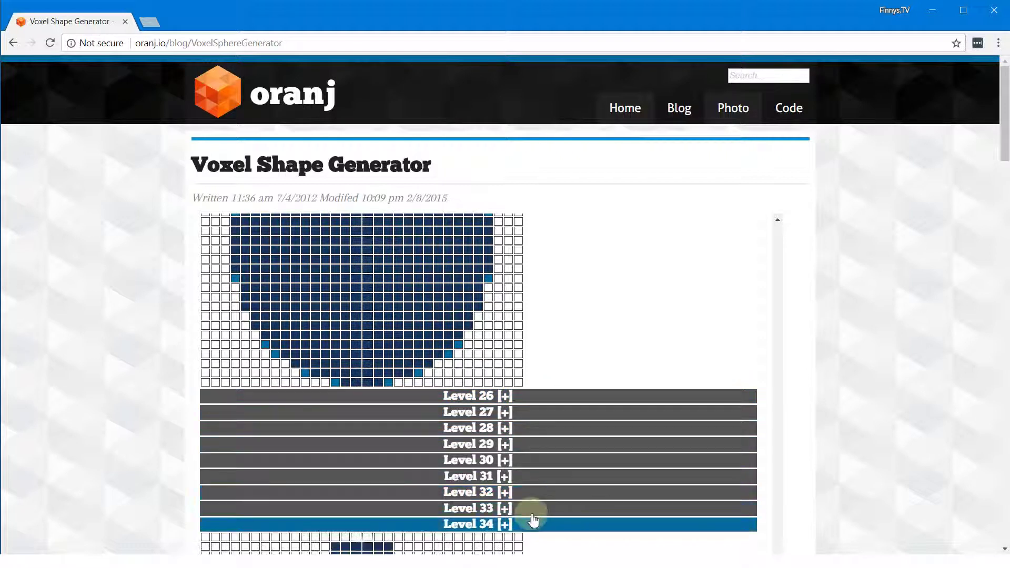
{"action": "scroll", "coordinate": [557, 478], "scroll_direction": "down", "scroll_amount": 5}
{"action": "scroll", "coordinate": [545, 466], "scroll_direction": "down", "scroll_amount": 3}
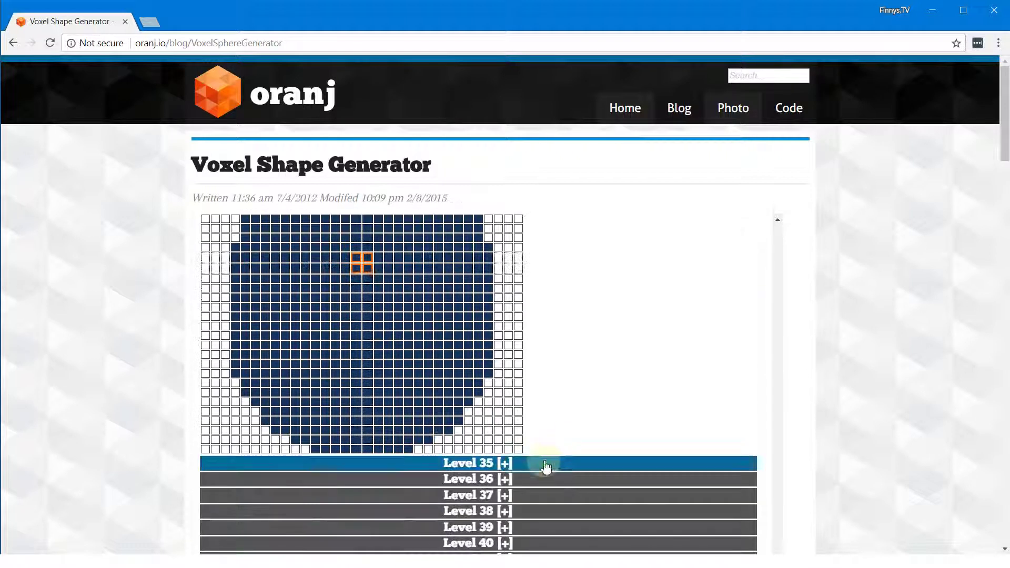
{"action": "left_click", "coordinate": [547, 466]}
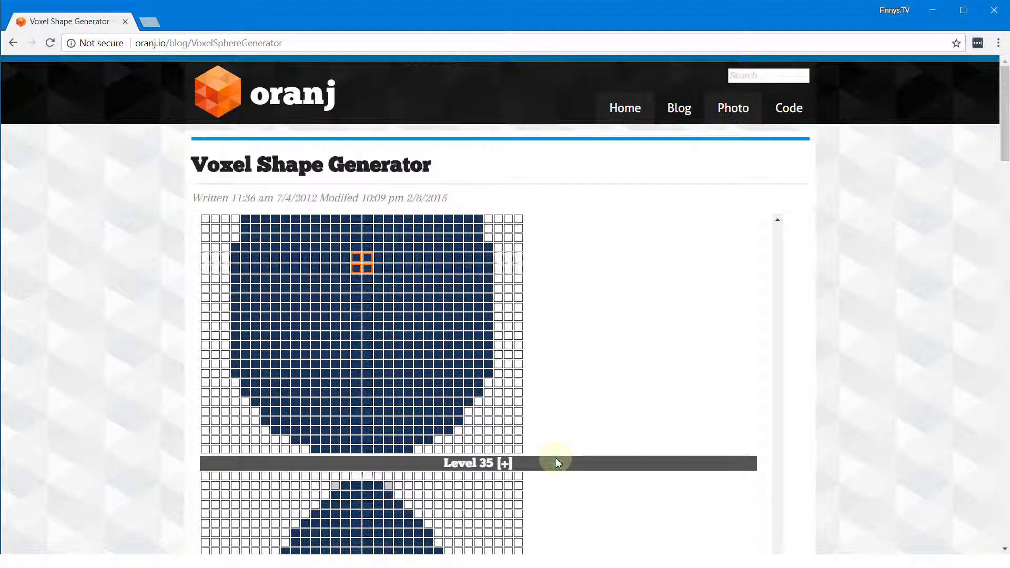
- Open Levels 33 down to 26 and review the expanded grids
{"action": "scroll", "coordinate": [555, 460], "scroll_direction": "up", "scroll_amount": 4}
{"action": "left_click", "coordinate": [520, 377]}
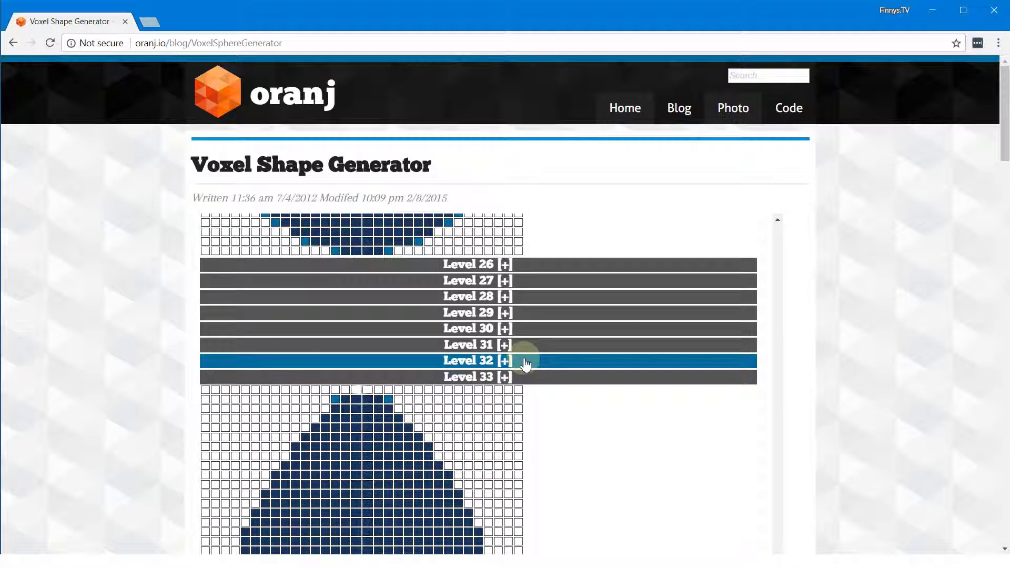
{"action": "left_click", "coordinate": [525, 361]}
{"action": "left_click", "coordinate": [533, 344]}
{"action": "left_click", "coordinate": [544, 328]}
{"action": "left_click", "coordinate": [550, 312]}
{"action": "left_click", "coordinate": [553, 296]}
{"action": "left_click", "coordinate": [559, 280]}
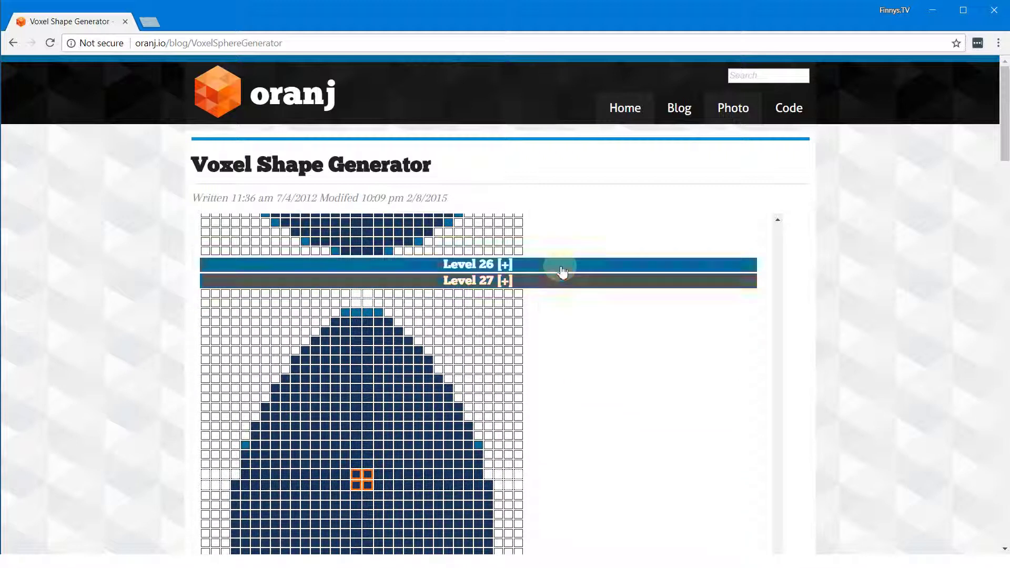
{"action": "left_click", "coordinate": [562, 272]}
{"action": "scroll", "coordinate": [599, 387], "scroll_direction": "down", "scroll_amount": 10}
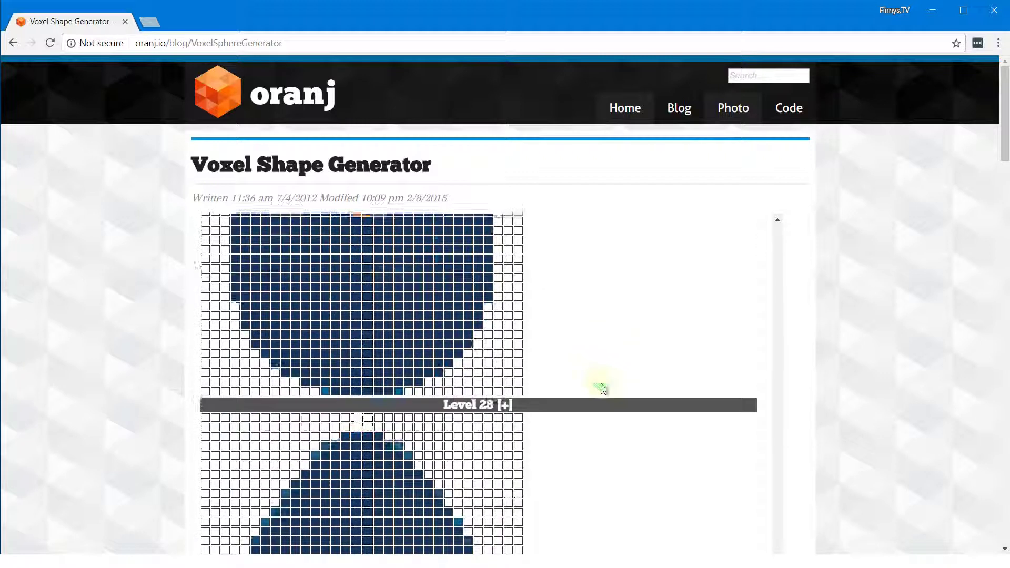
{"action": "scroll", "coordinate": [602, 388], "scroll_direction": "down", "scroll_amount": 15}
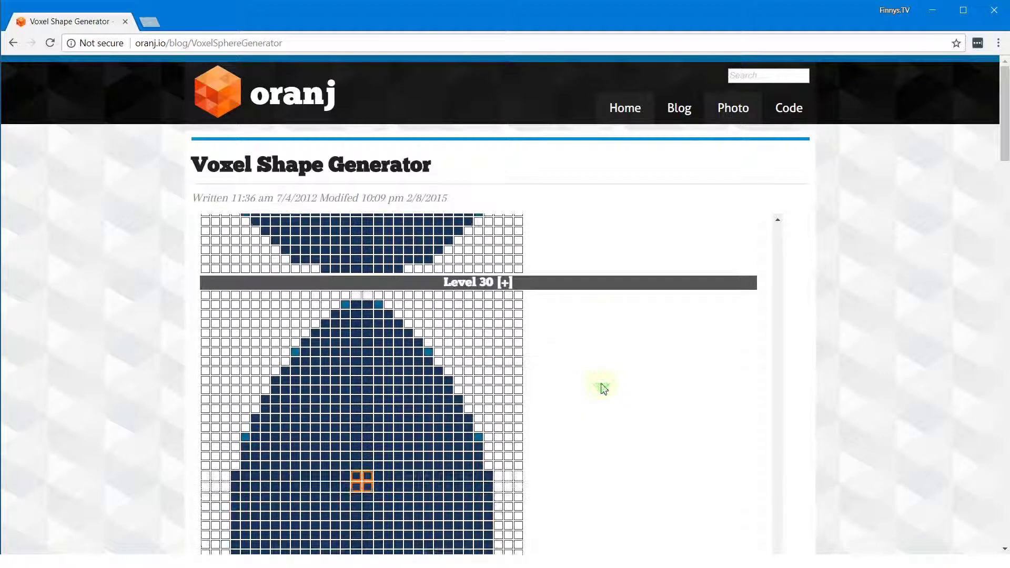
{"action": "scroll", "coordinate": [603, 388], "scroll_direction": "down", "scroll_amount": 15}
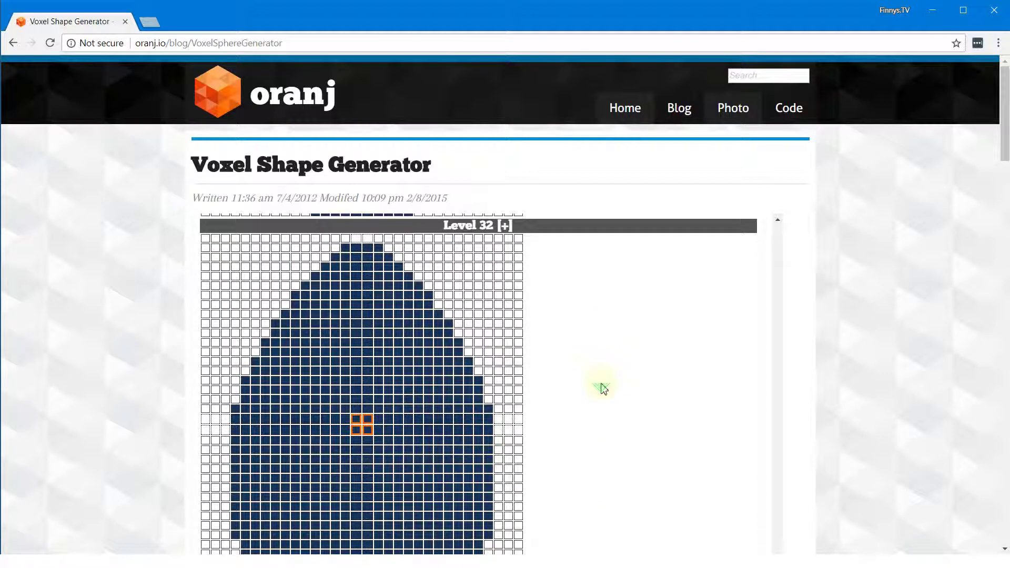
{"action": "scroll", "coordinate": [603, 388], "scroll_direction": "down", "scroll_amount": 15}
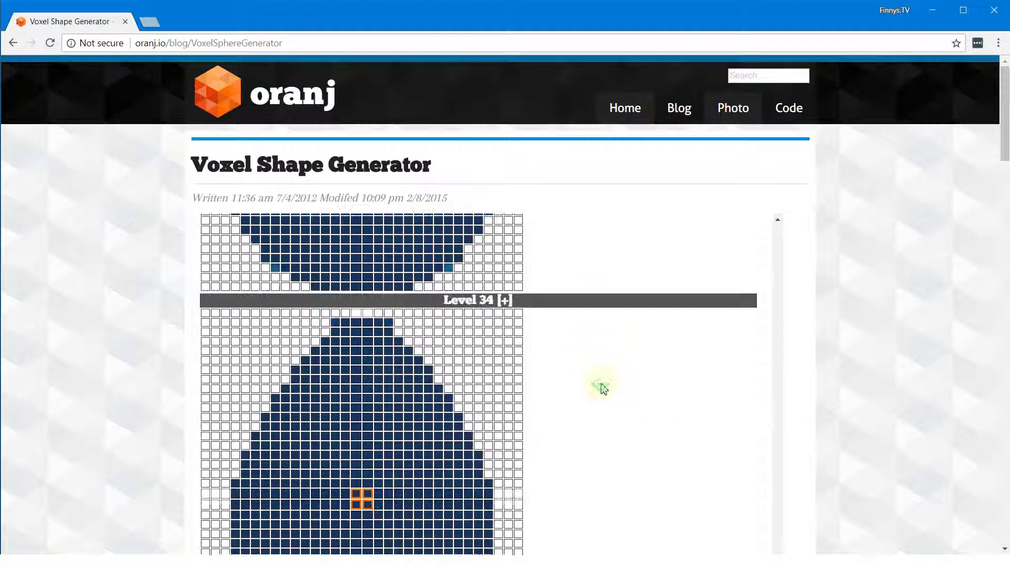
{"action": "scroll", "coordinate": [602, 388], "scroll_direction": "down", "scroll_amount": 5}
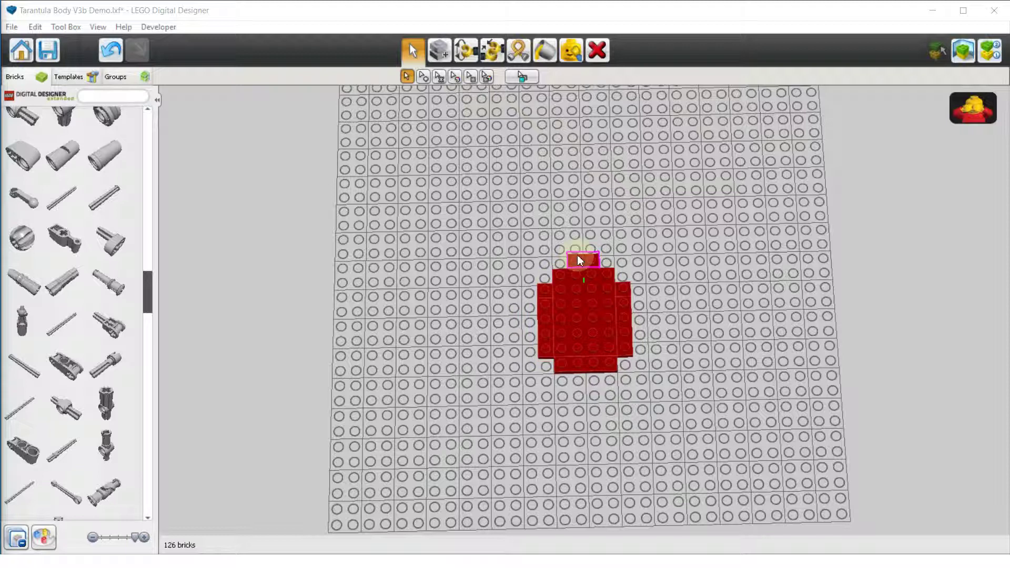
- Undo seven times, restoring the lavender, grey, black and brown plate rings around the red centre
{"action": "left_click", "coordinate": [109, 51]}
{"action": "left_click", "coordinate": [108, 51]}
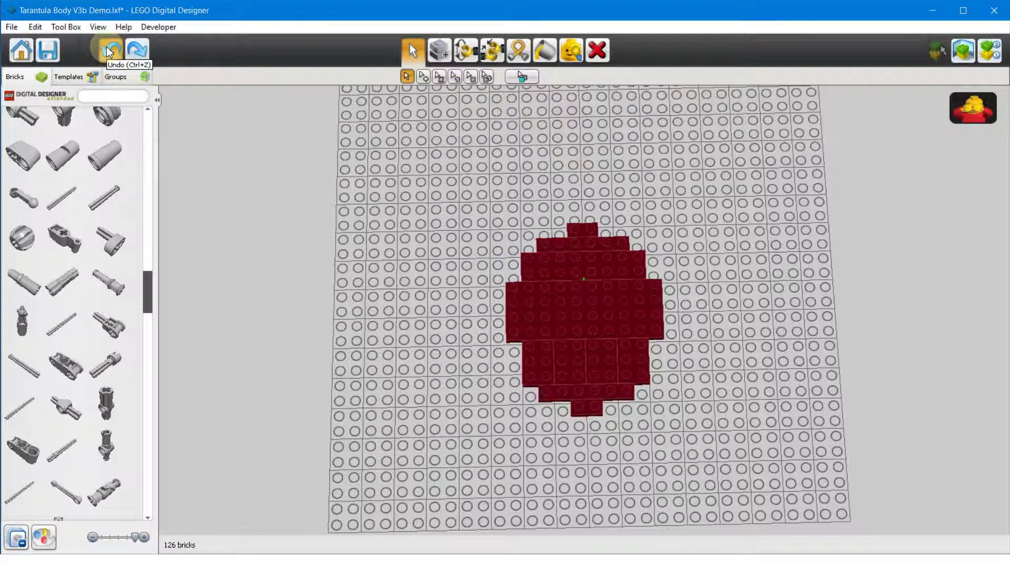
{"action": "left_click", "coordinate": [108, 48]}
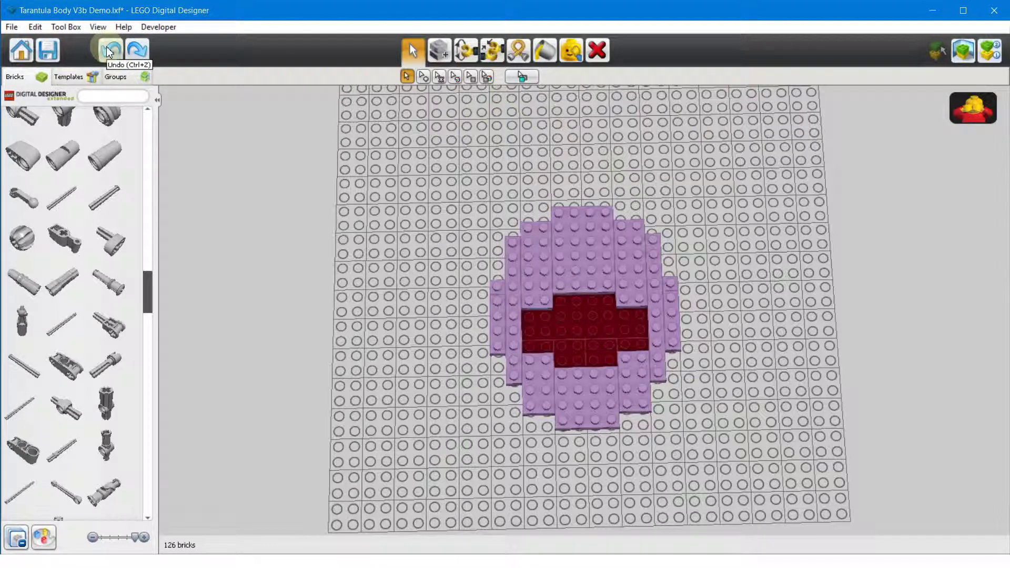
{"action": "left_click", "coordinate": [109, 51]}
{"action": "left_click", "coordinate": [109, 51]}
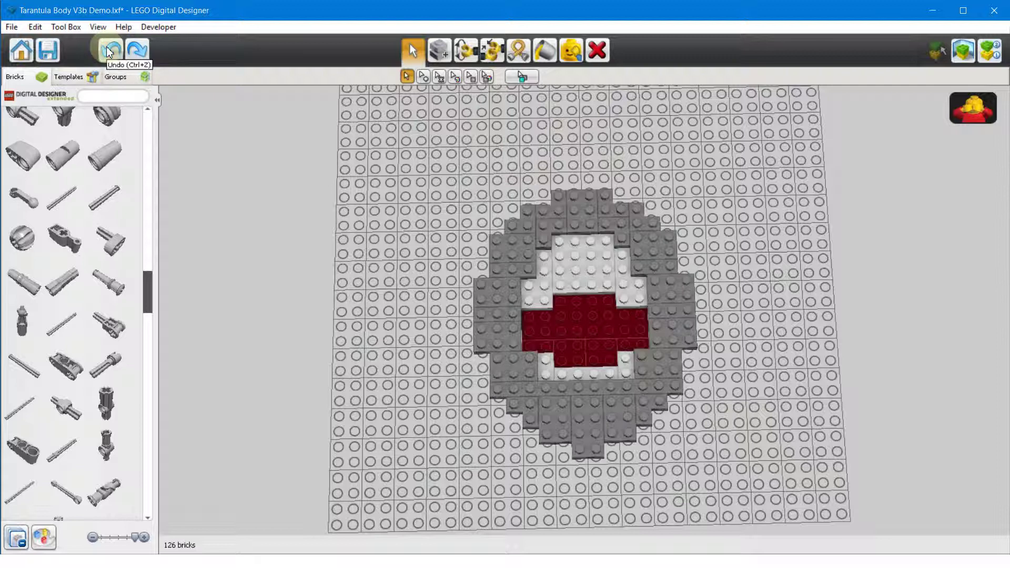
{"action": "left_click", "coordinate": [109, 51]}
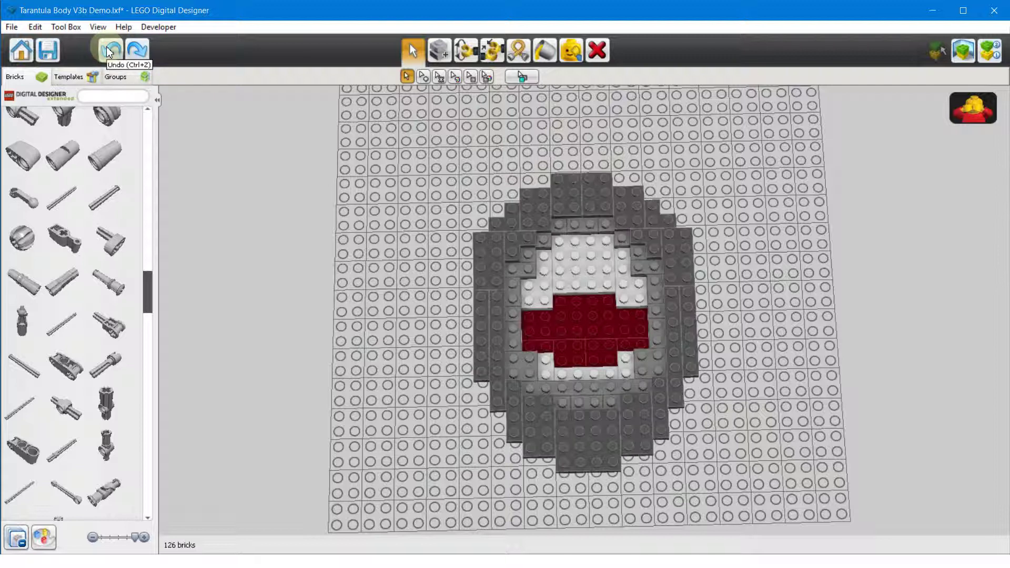
{"action": "left_click", "coordinate": [109, 51]}
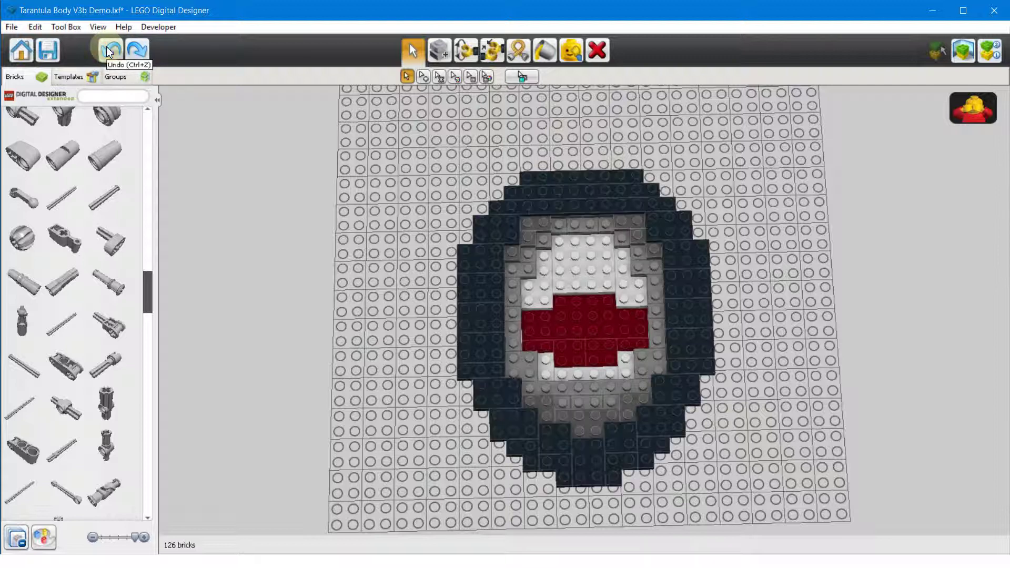
{"action": "left_click", "coordinate": [109, 51]}
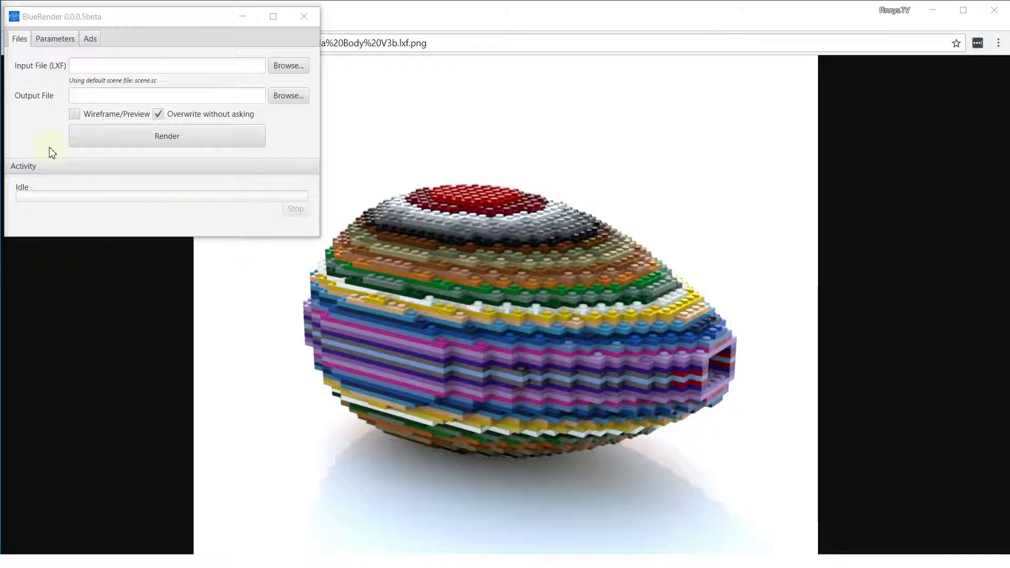
- Enable Wireframe/Preview in BlueRender and show the render parameters
{"action": "left_click", "coordinate": [74, 115]}
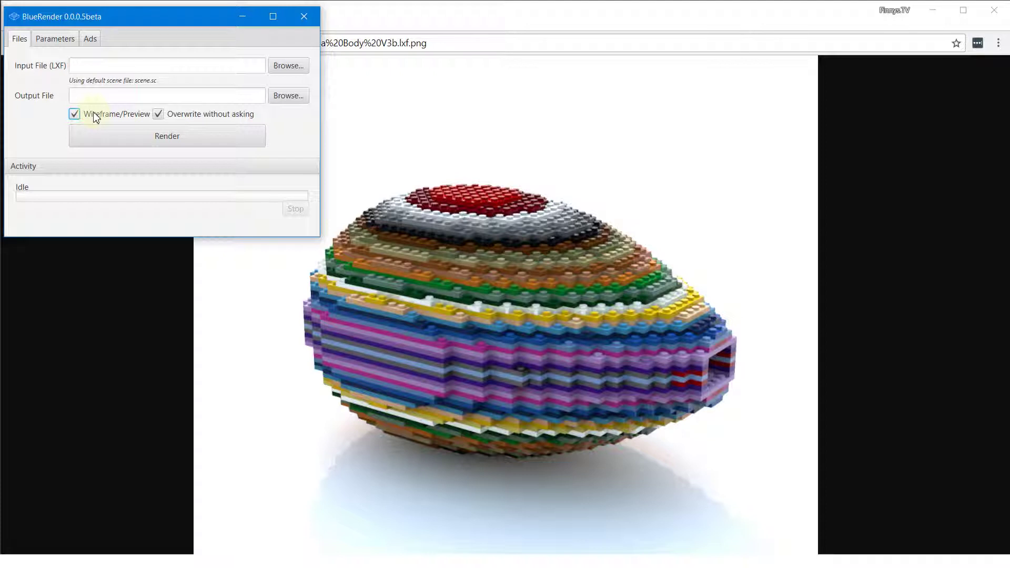
{"action": "left_click", "coordinate": [58, 42]}
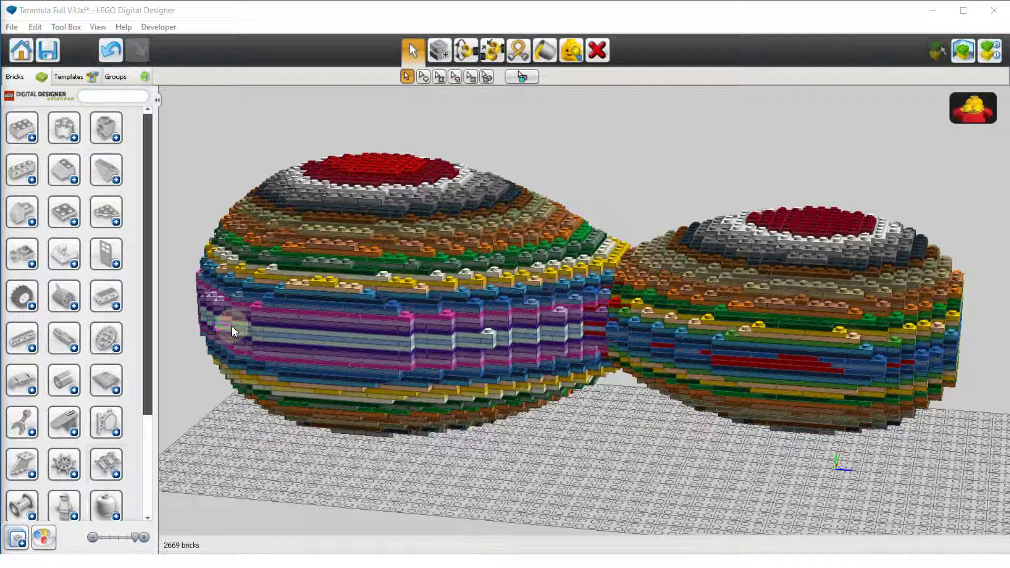
{"action": "left_click", "coordinate": [12, 27]}
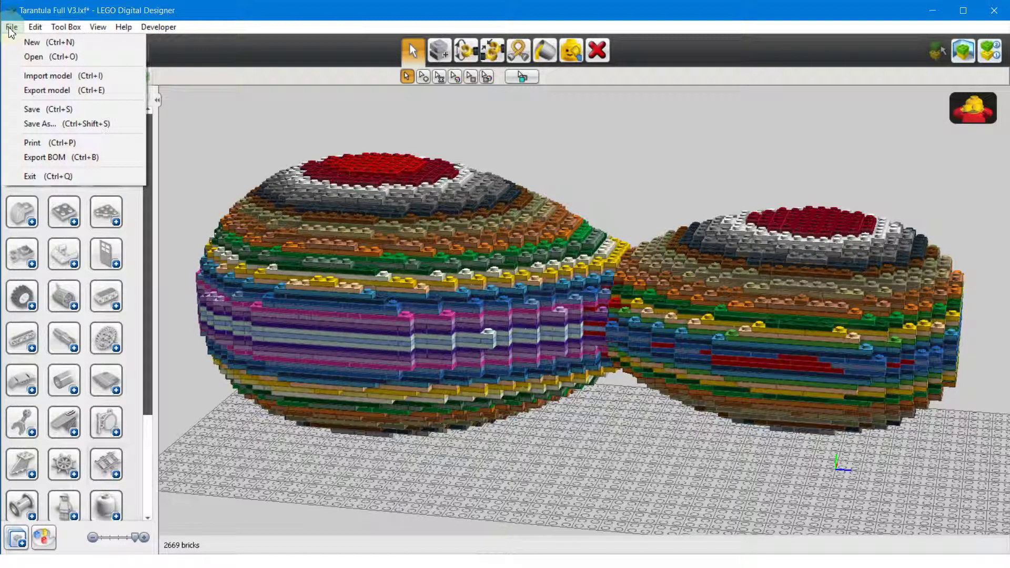
{"action": "left_click", "coordinate": [37, 76]}
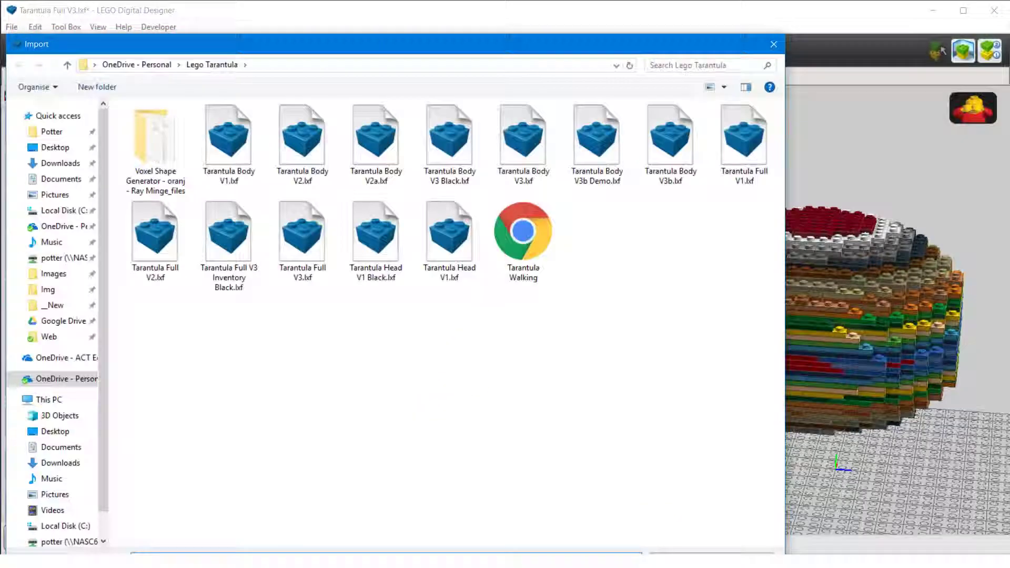
{"action": "key", "text": "Escape"}
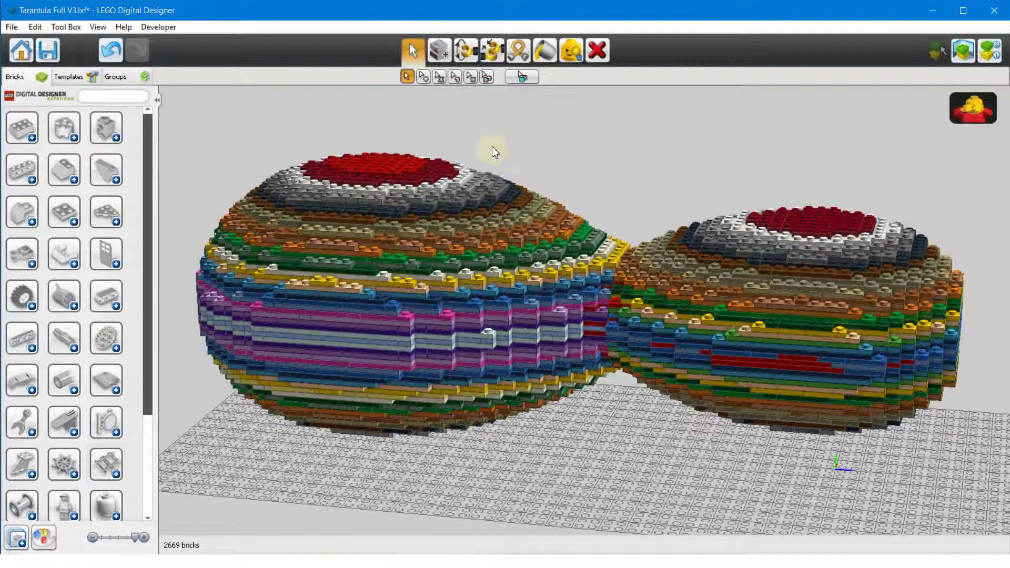
- Select all 2669 bricks and paint them Black
{"action": "left_click", "coordinate": [34, 27]}
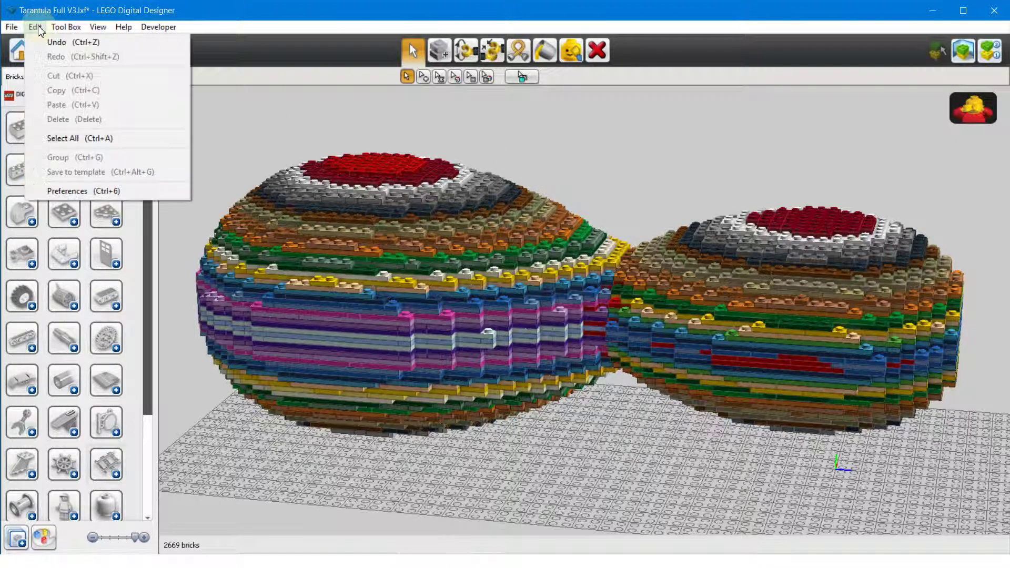
{"action": "left_click", "coordinate": [89, 138]}
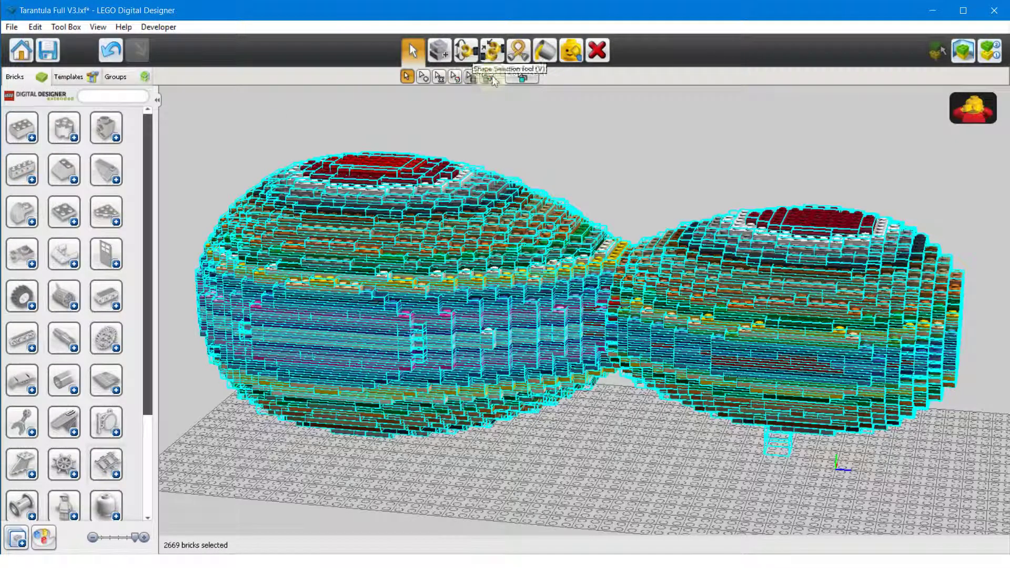
{"action": "left_click", "coordinate": [545, 50]}
{"action": "left_click", "coordinate": [423, 76]}
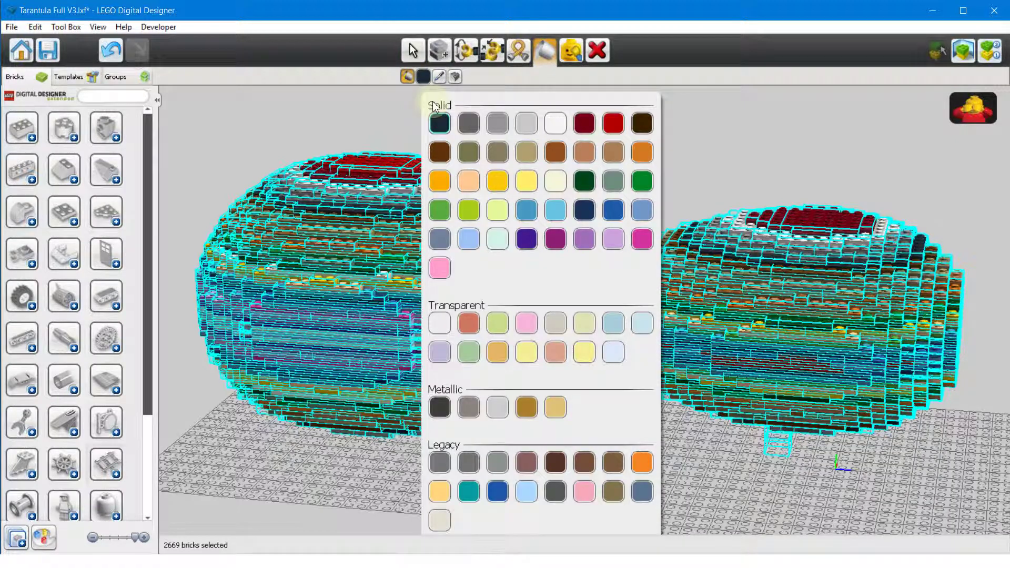
{"action": "left_click", "coordinate": [436, 123]}
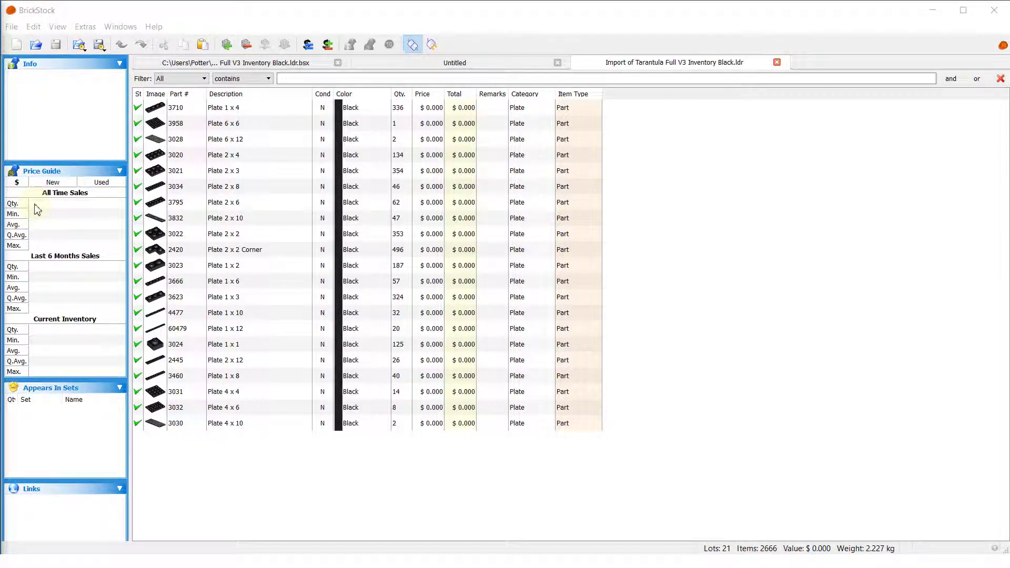
{"action": "left_click", "coordinate": [12, 26]}
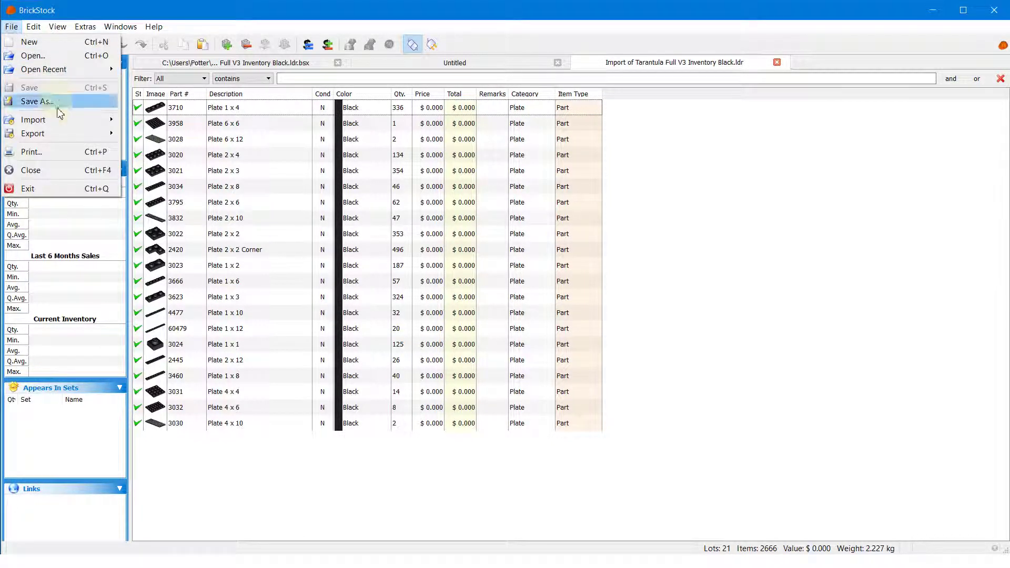
{"action": "mouse_move", "coordinate": [58, 120]}
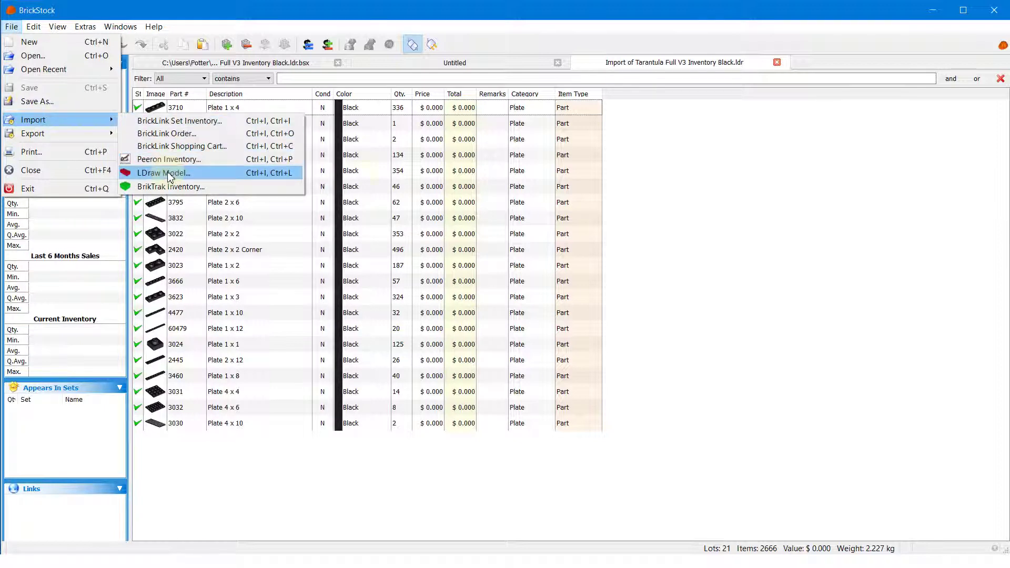
{"action": "left_click", "coordinate": [738, 222]}
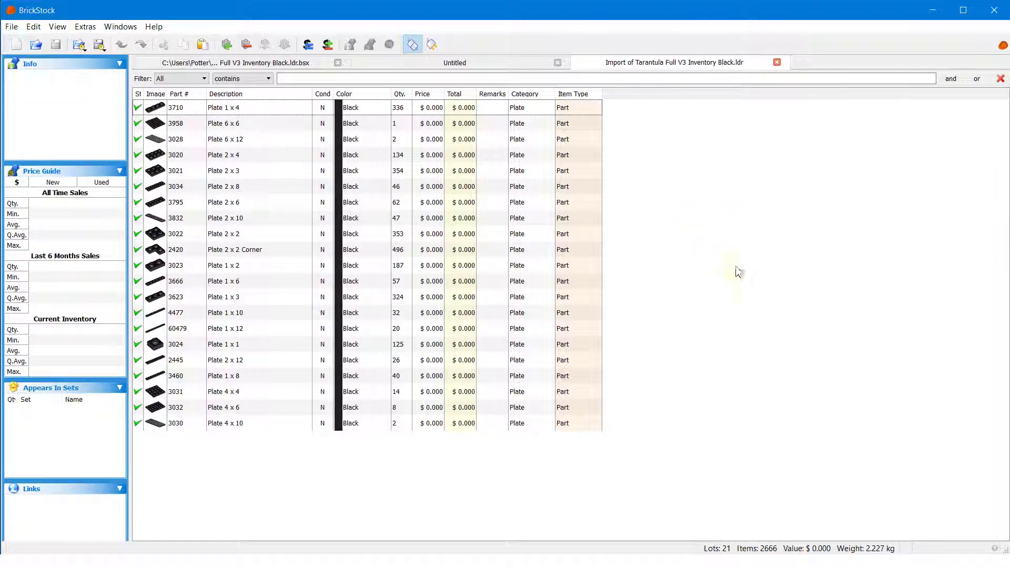